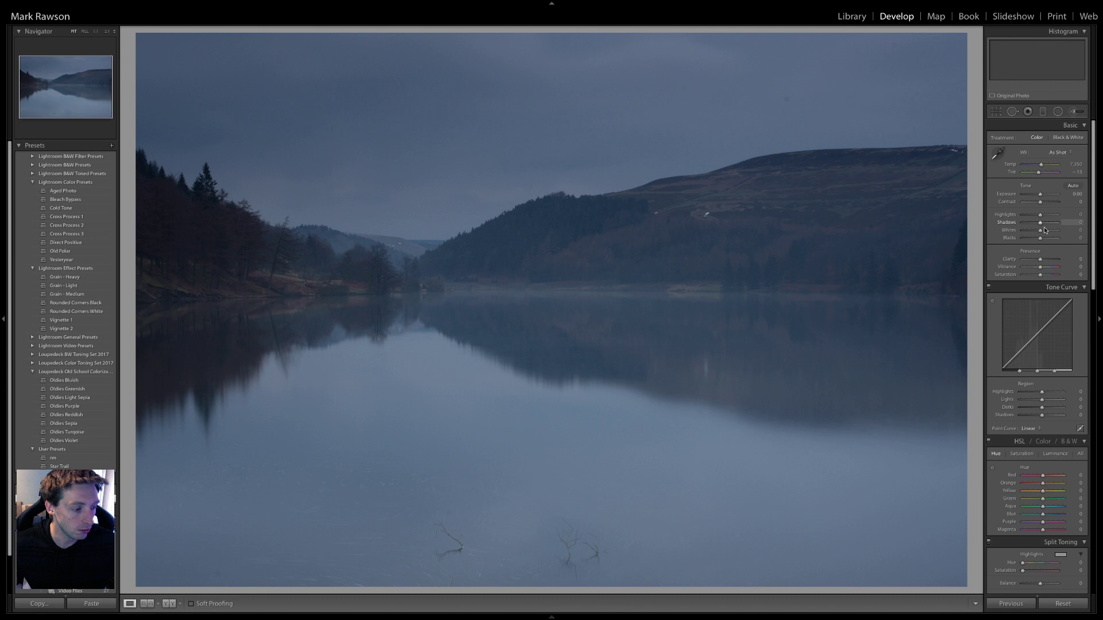
Step: Lower Blacks to -18 and raise Whites to +73 in the Basic panel
left_click_drag(1041, 240, 1040, 241)
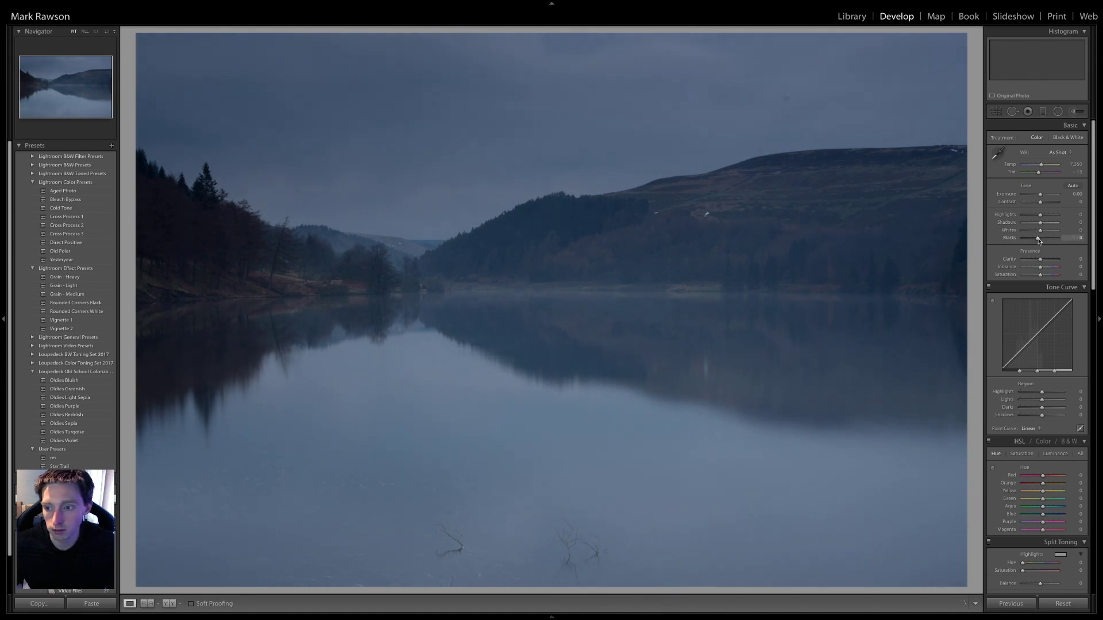
left_click(1077, 241)
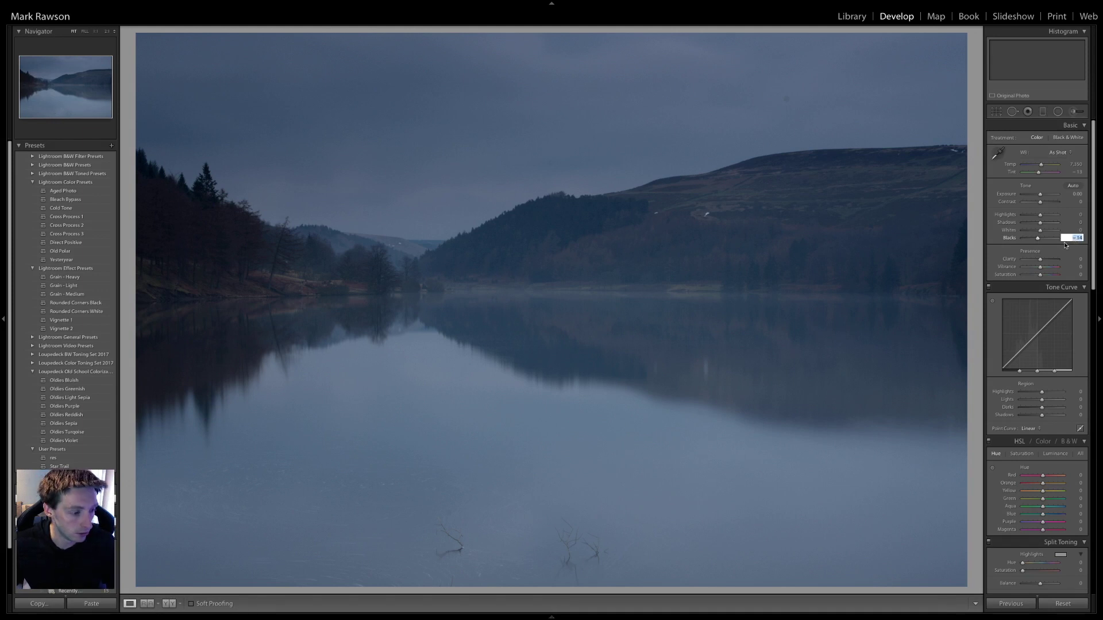
key("Down")
key("Down")
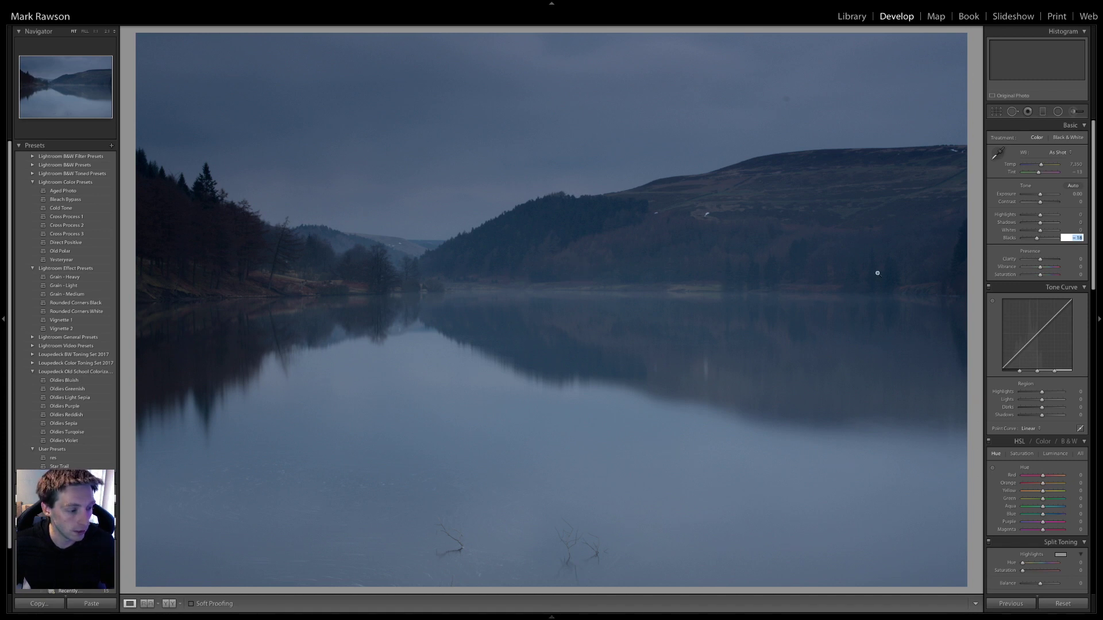
left_click(1073, 230)
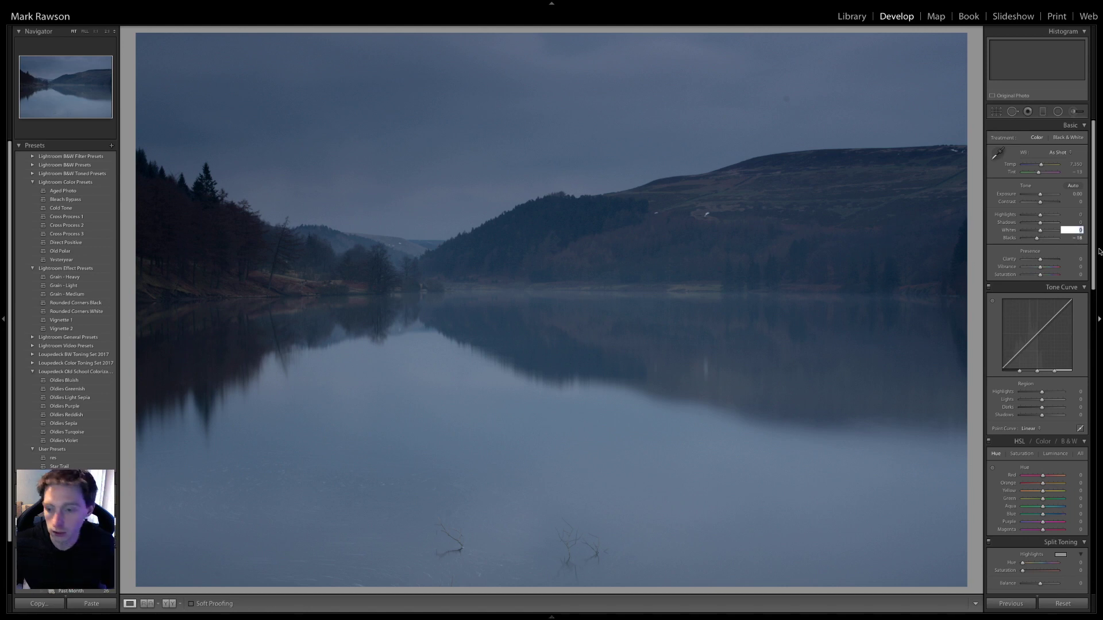
key("shift+Up")
key("shift+Up")
key("shift+Up")
key("shift+Up")
key("Return")
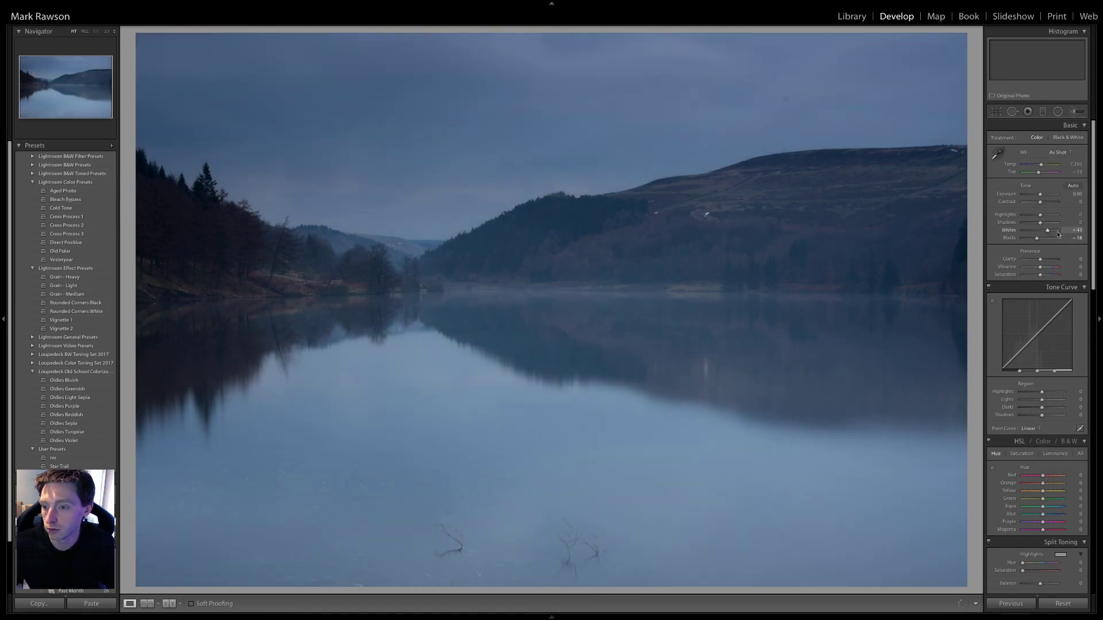
left_click(1079, 231)
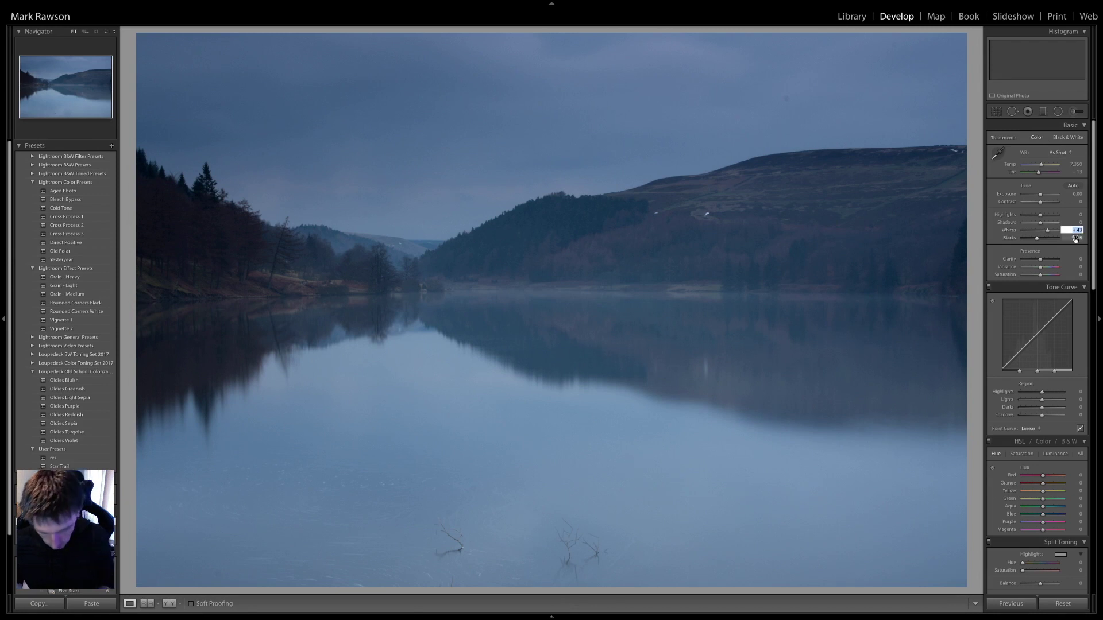
type("73")
key("Return")
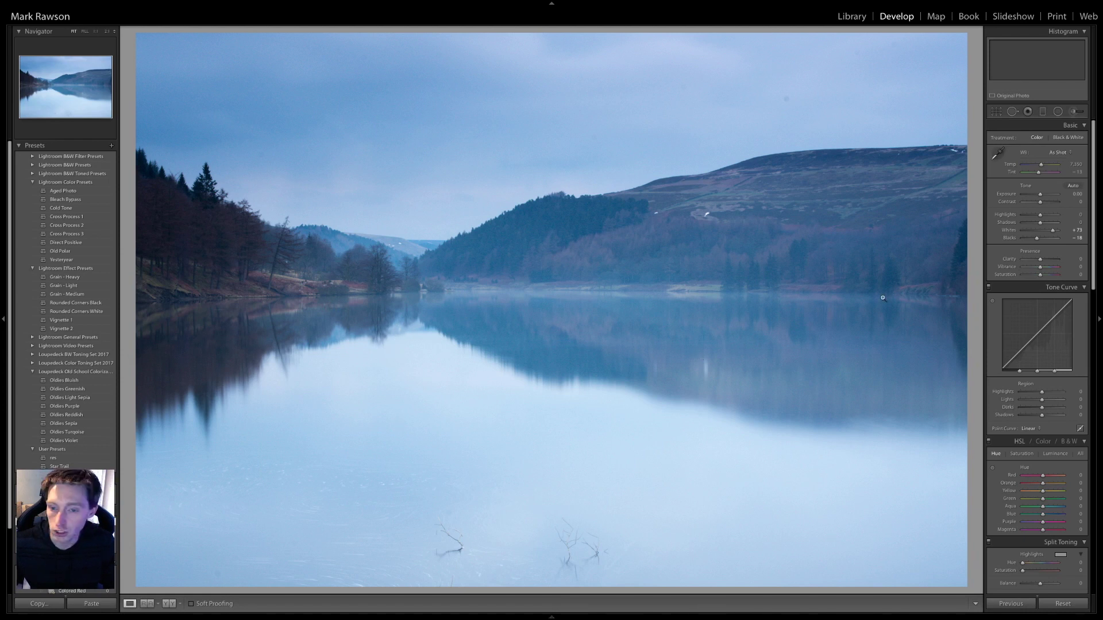
Step: Set Shadows to -17 and Highlights to +31
left_click(1073, 229)
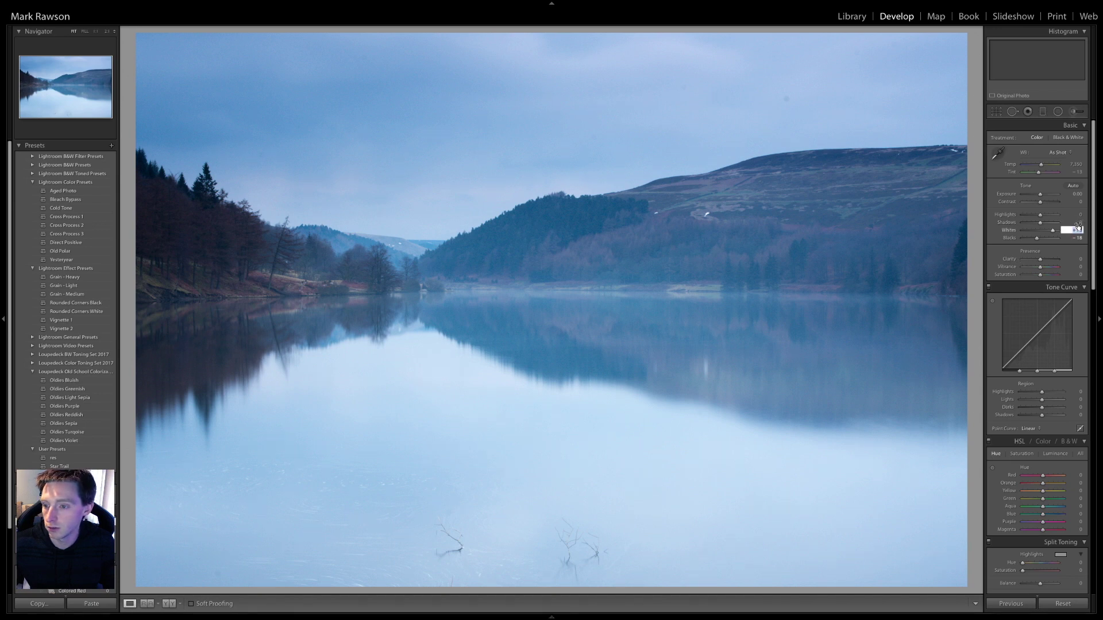
left_click(1075, 223)
type("100")
key("Return")
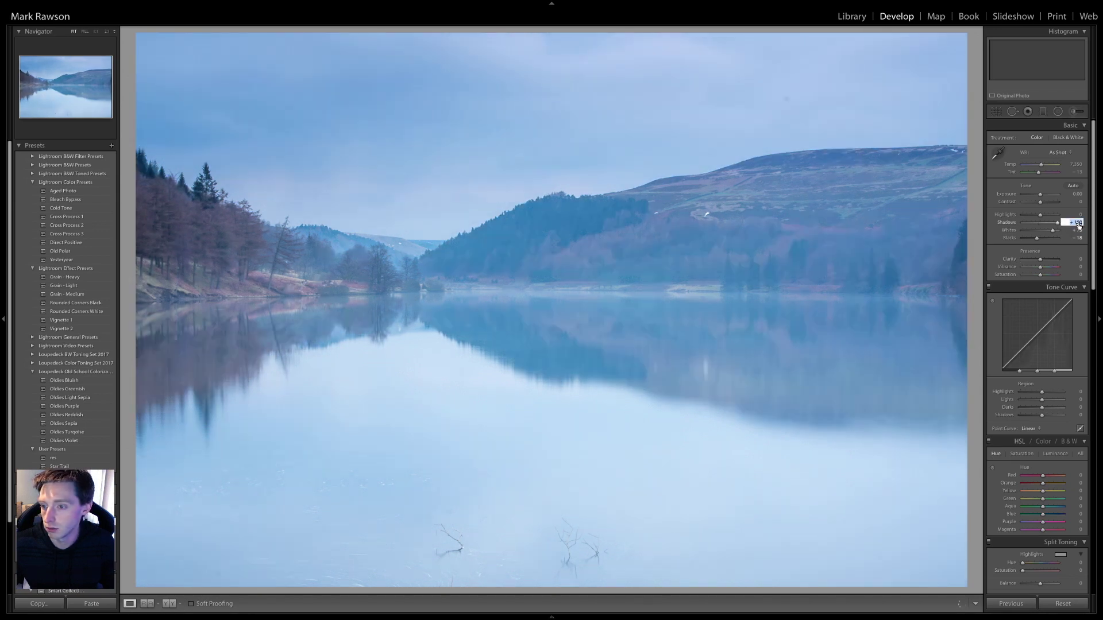
type("-17")
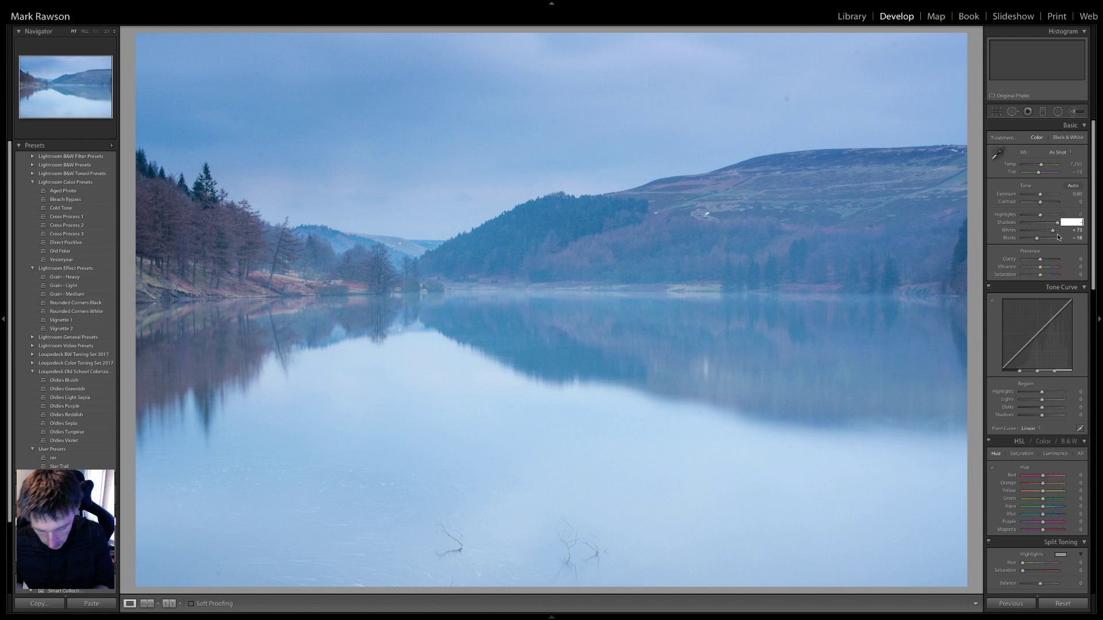
key("Return")
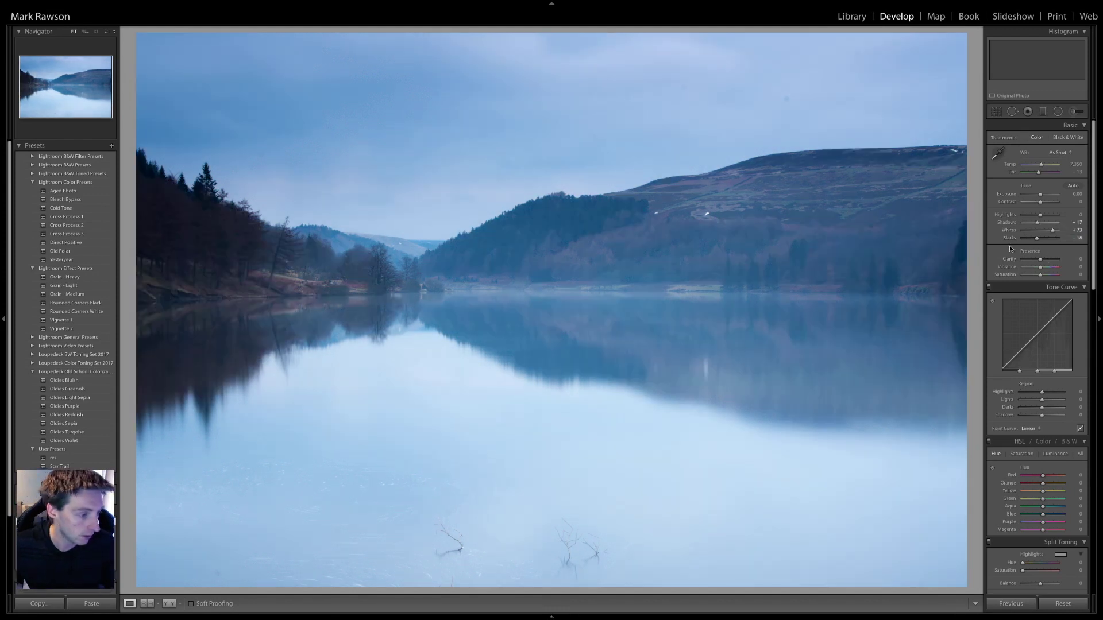
left_click(1072, 215)
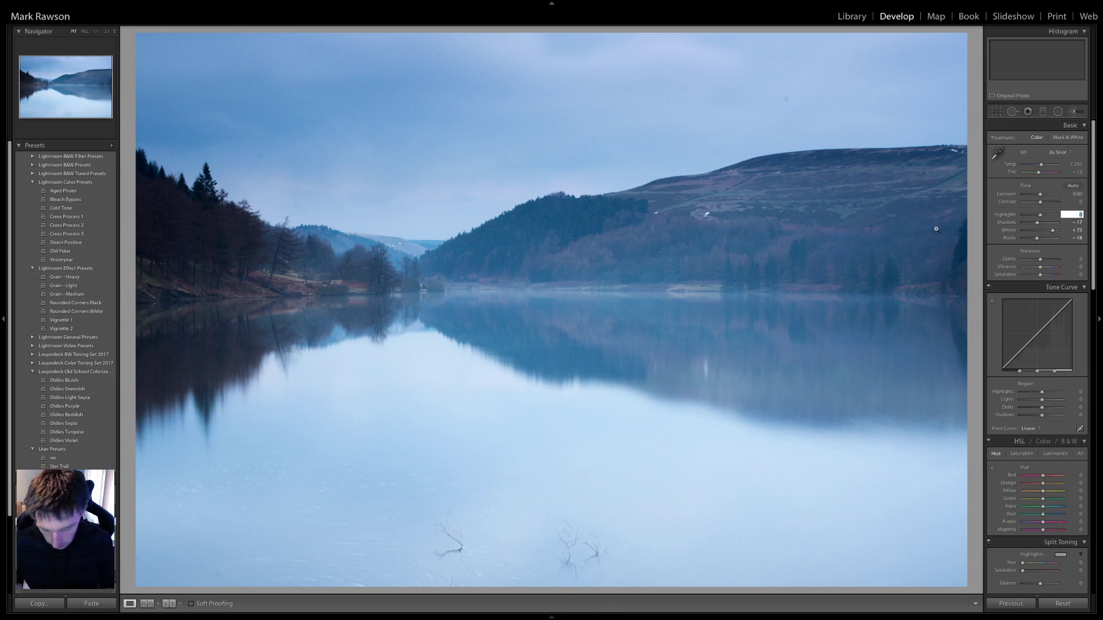
type("31")
key("Return")
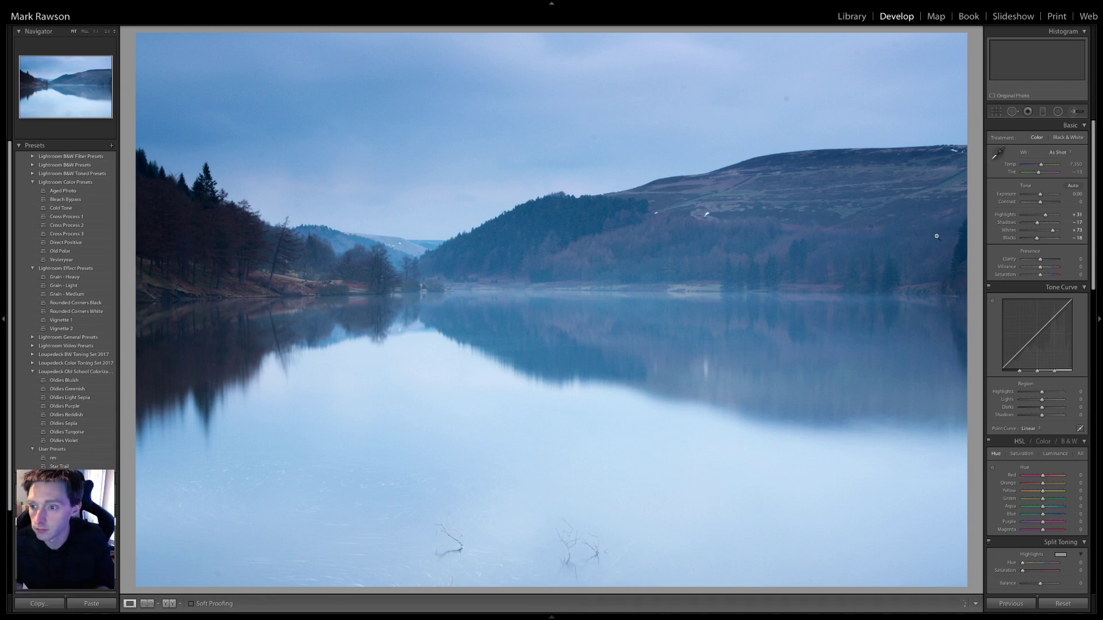
Step: Set the white balance Temp value to 7,839 in the Basic panel
left_click(1074, 165)
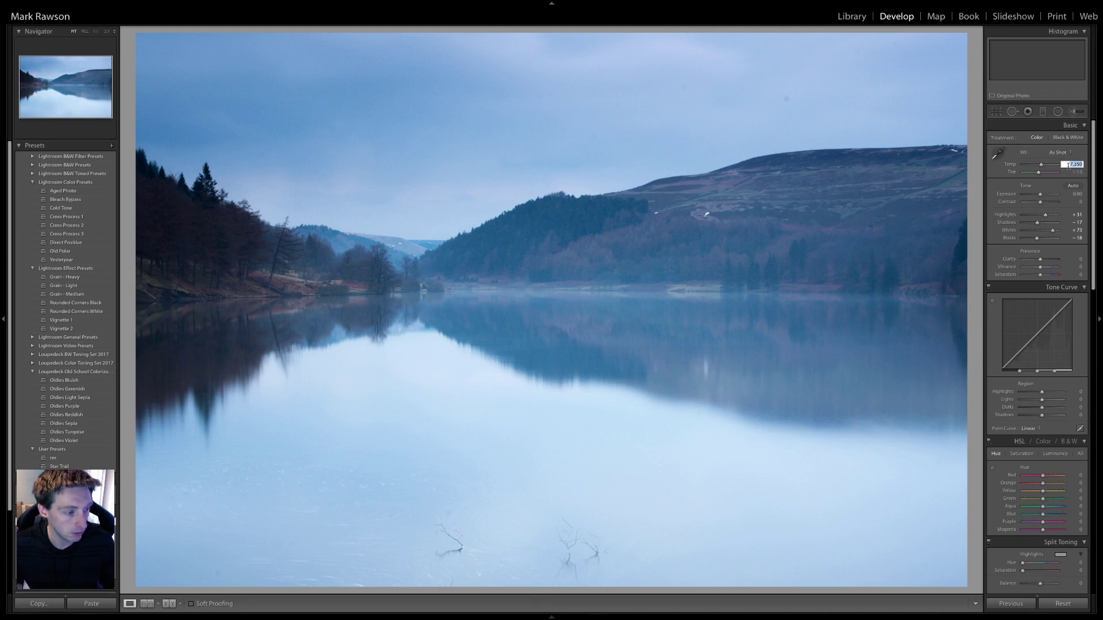
type("7,")
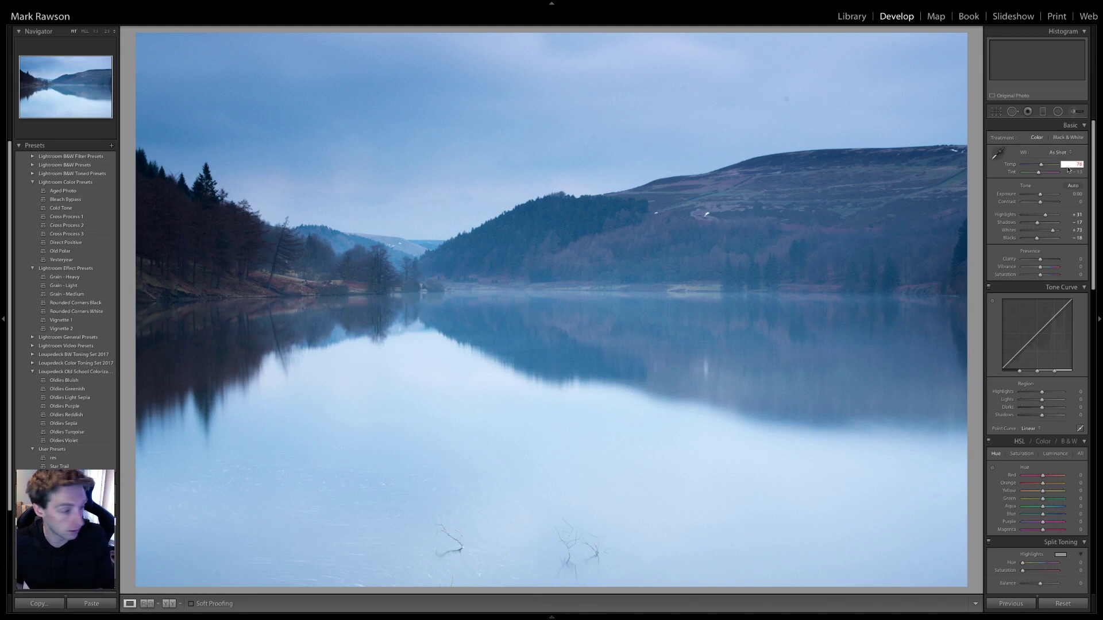
type("839")
key("Return")
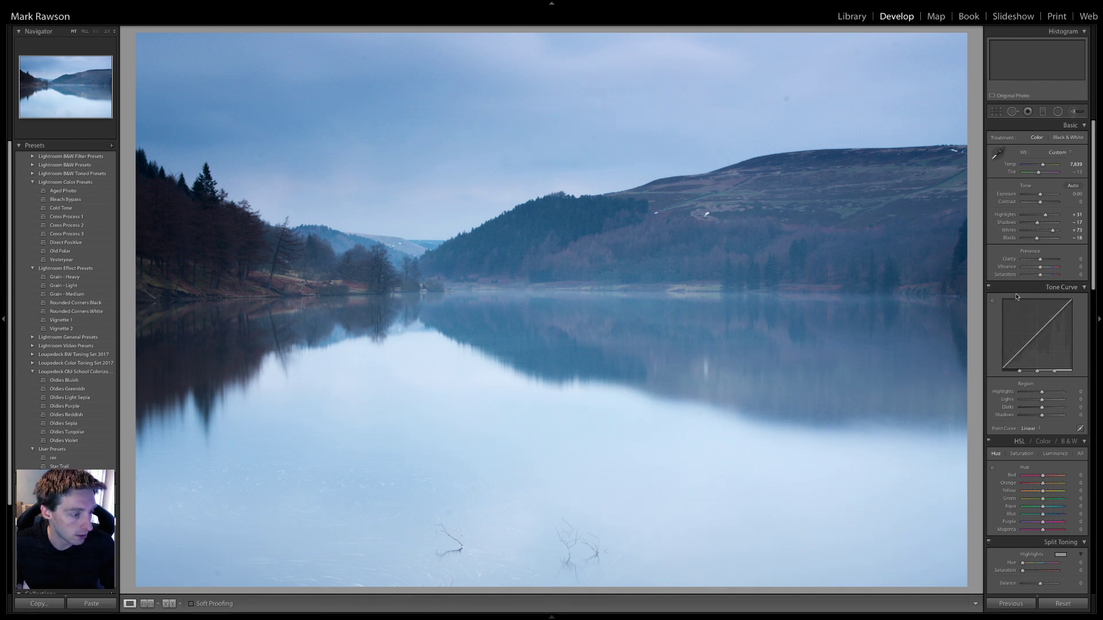
Step: In HSL Saturation, boost Red, then set Orange to +36 and Yellow to +18
left_click_drag(1094, 264, 1094, 342)
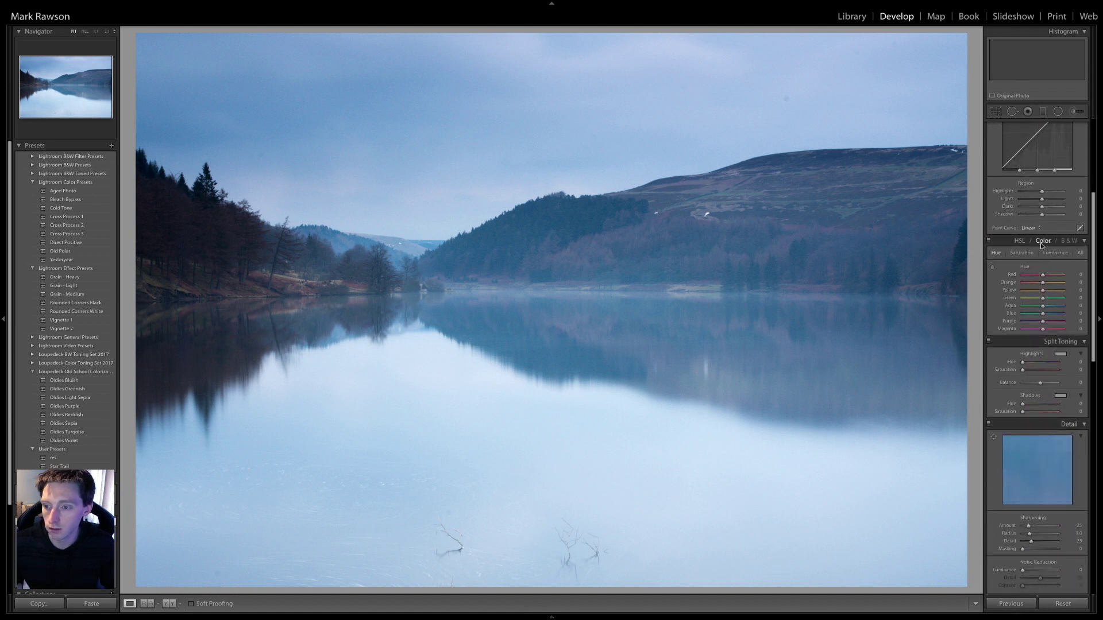
left_click(1019, 244)
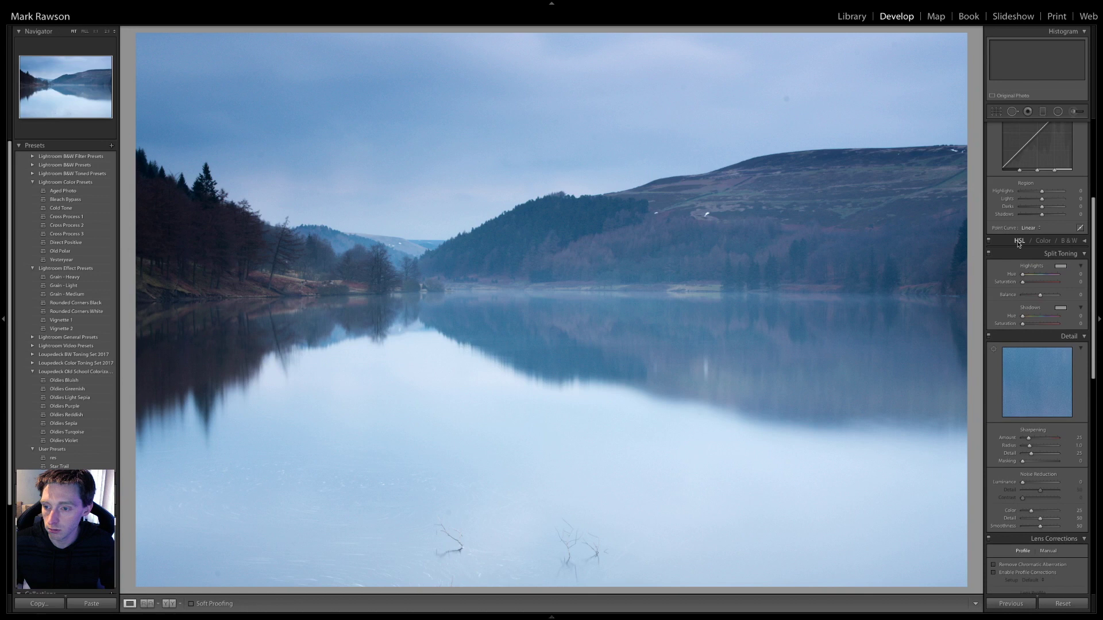
left_click(1019, 243)
left_click(1021, 253)
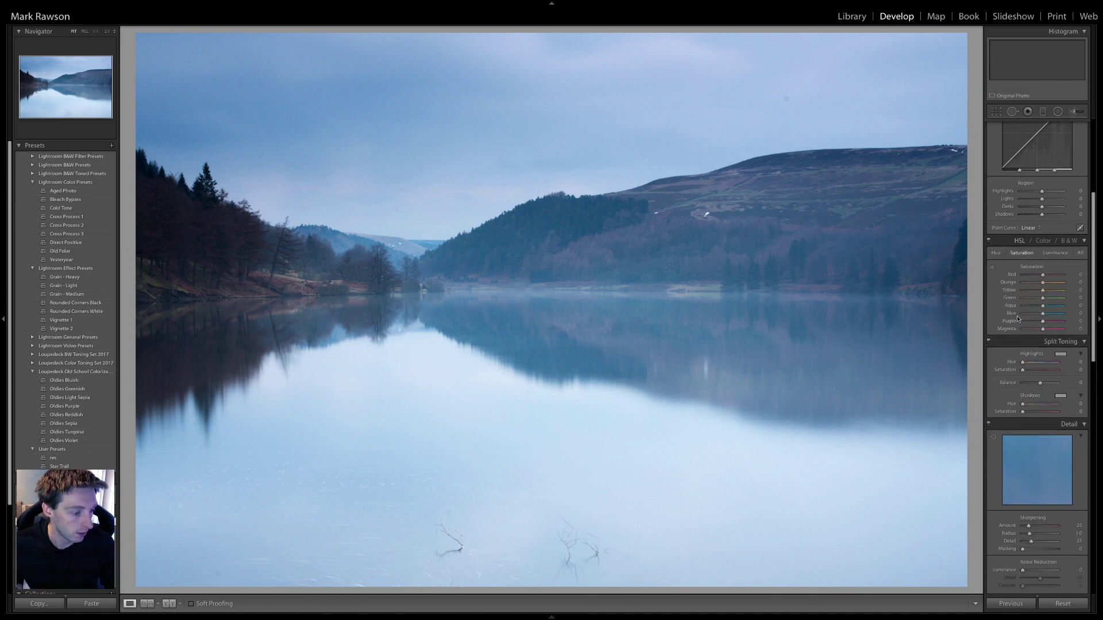
left_click(1074, 275)
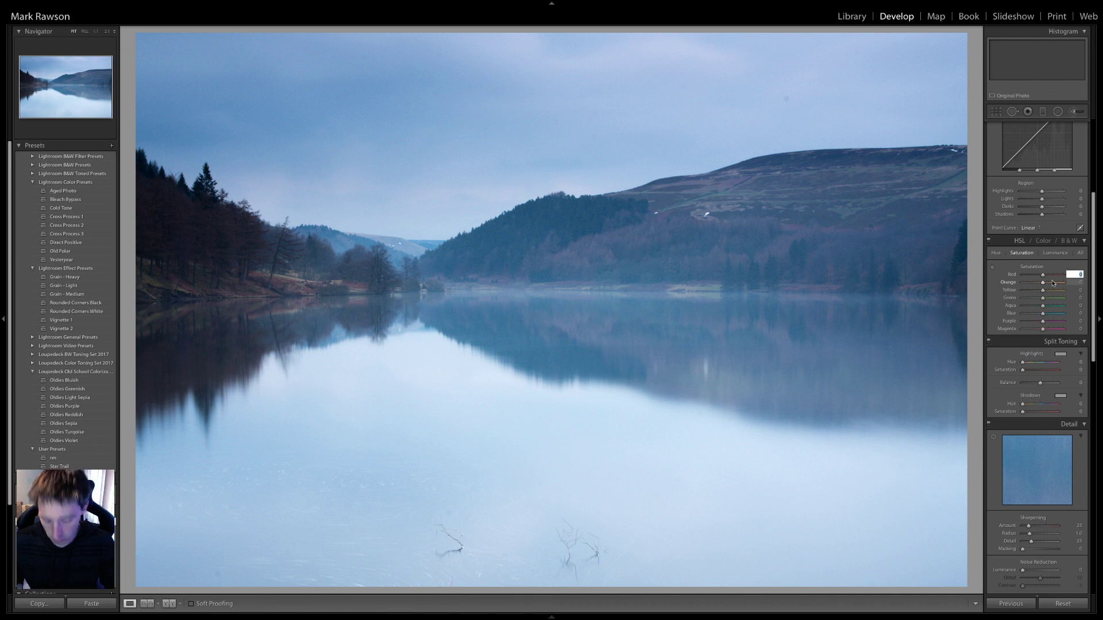
type("10")
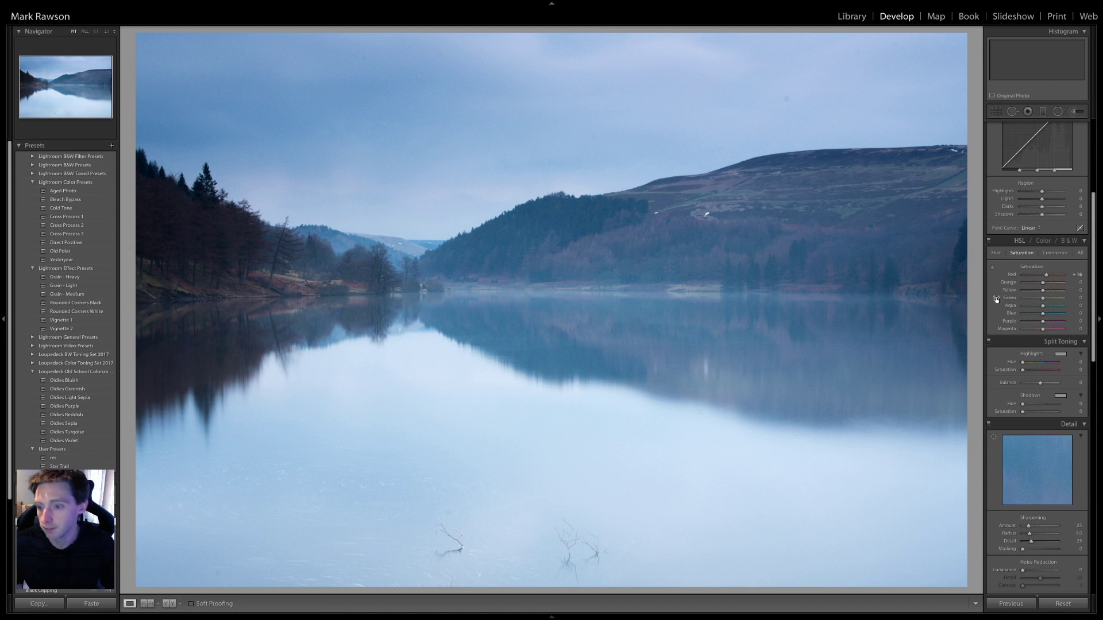
left_click(1075, 282)
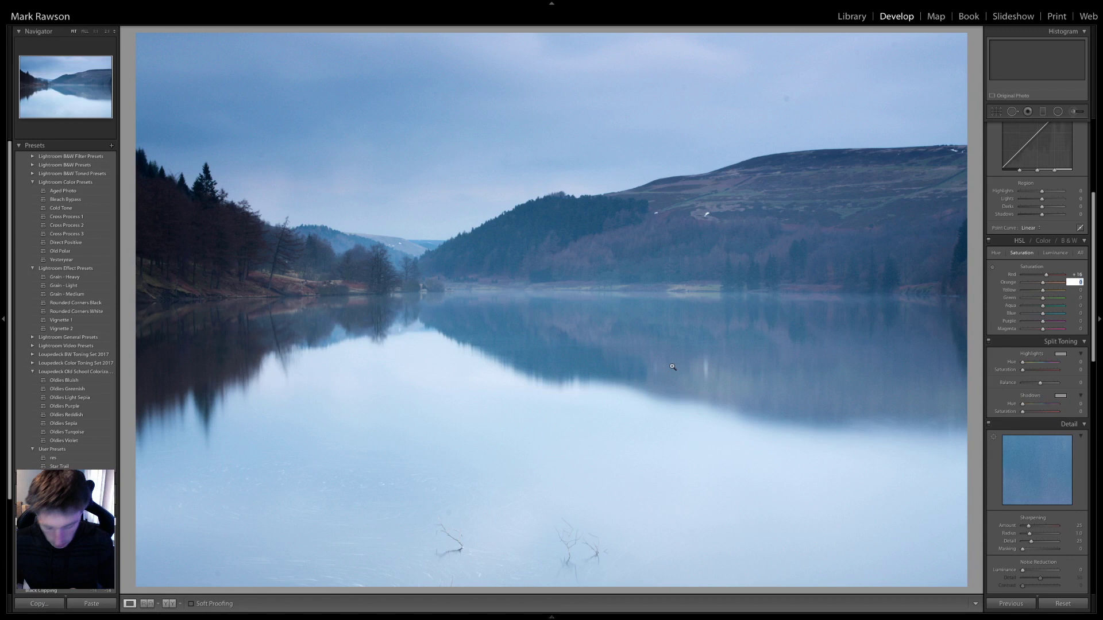
type("+ 36")
key("Return")
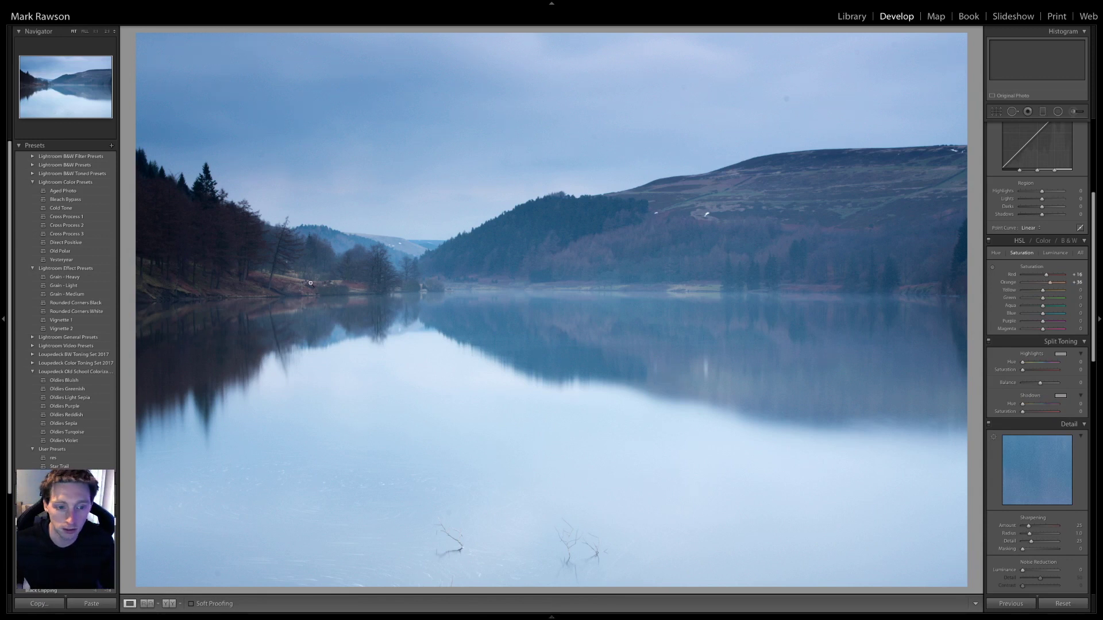
left_click(1075, 290)
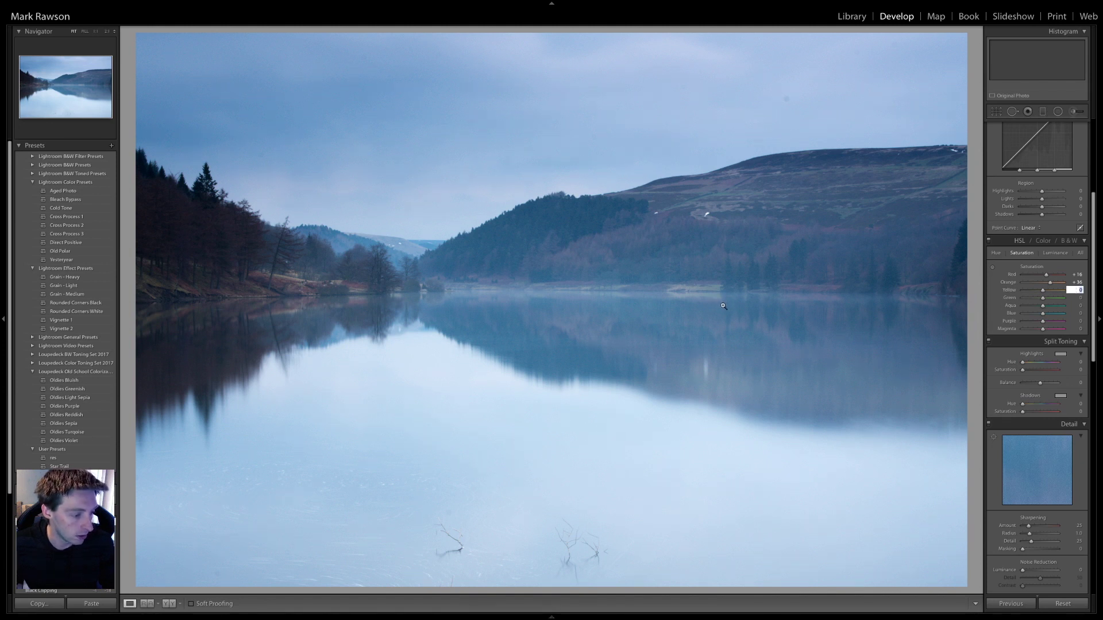
type("+ ")
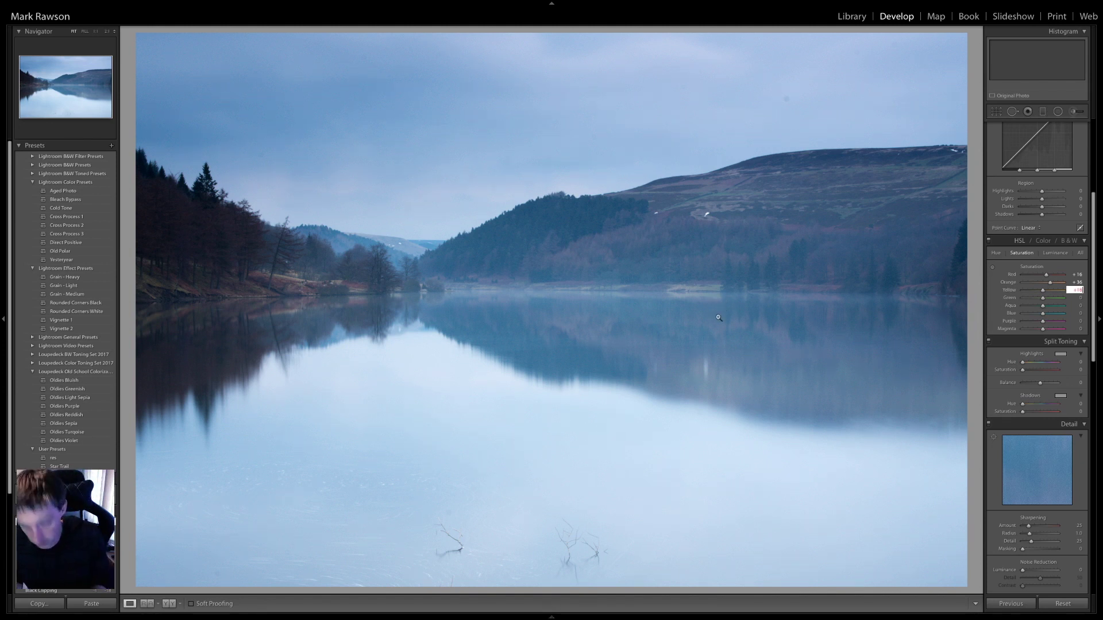
type("18")
key("Return")
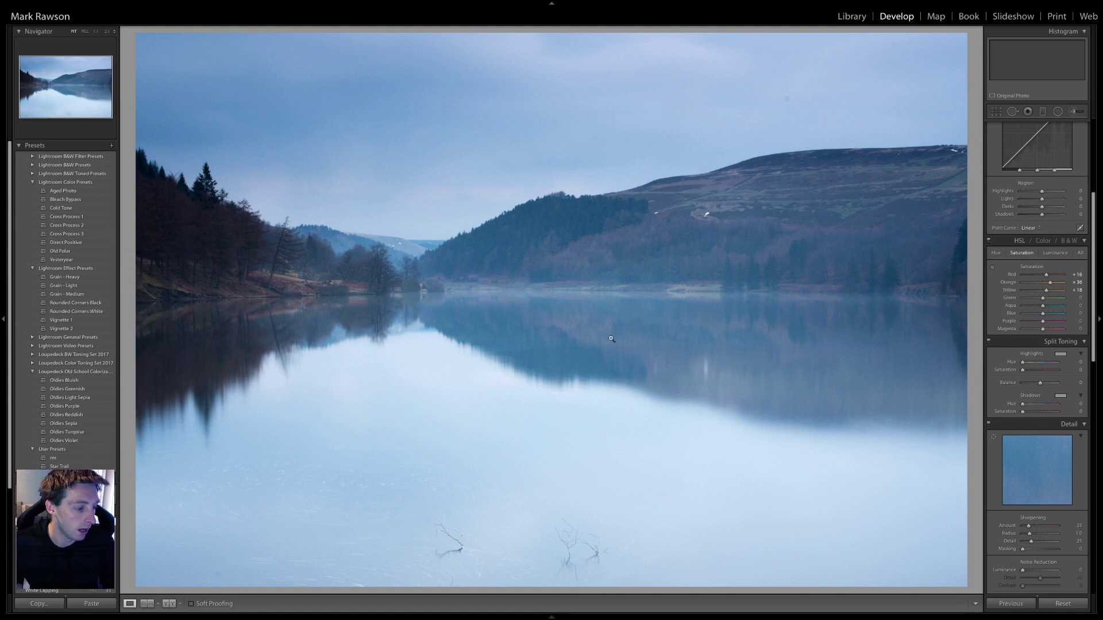
Step: Set Green saturation to +28, Purple to +42 and Magenta to +15
left_click(1075, 298)
type("+28")
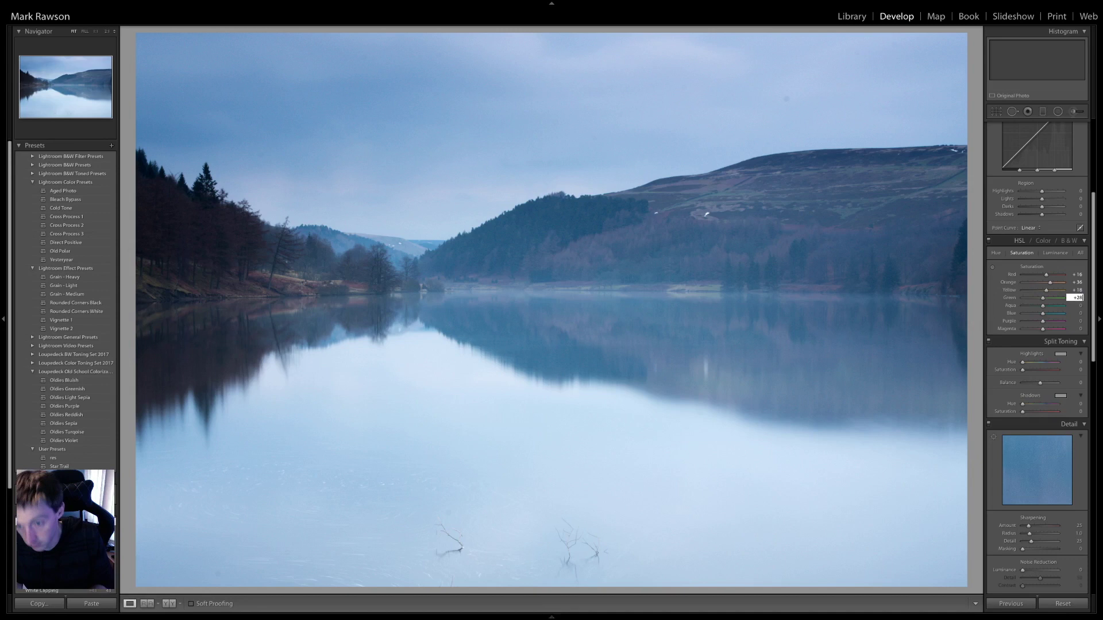
key("Return")
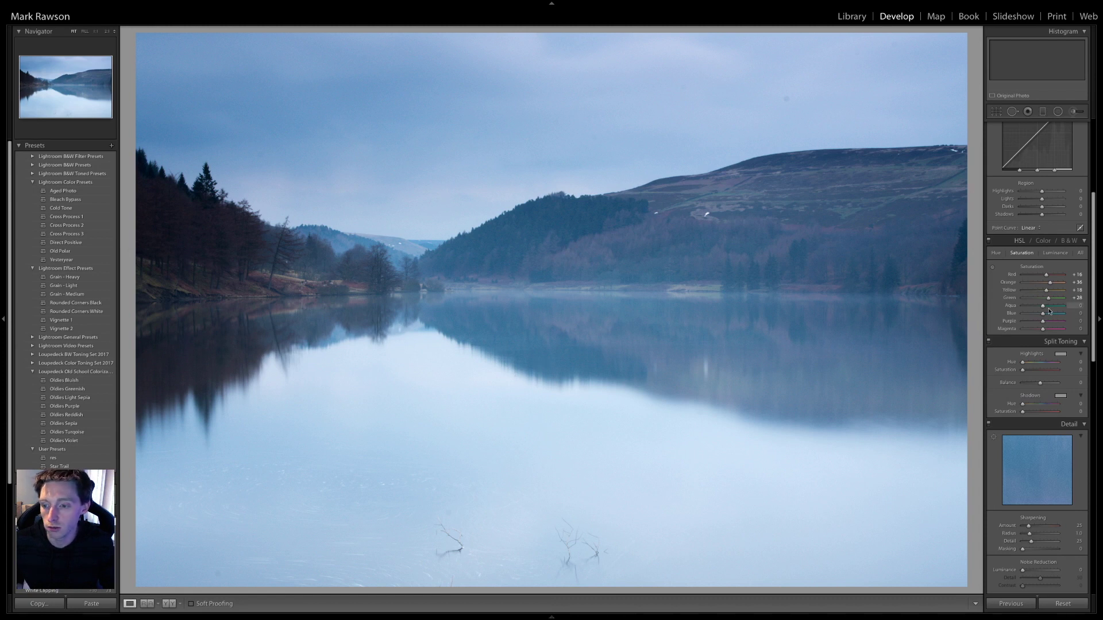
left_click(1080, 321)
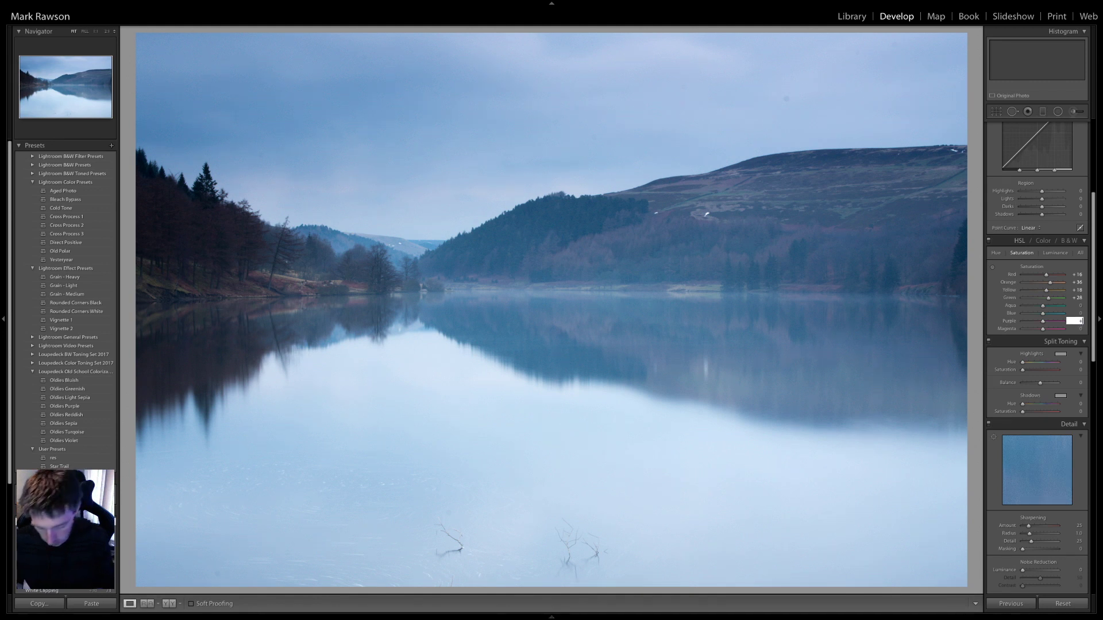
type("42")
key("Return")
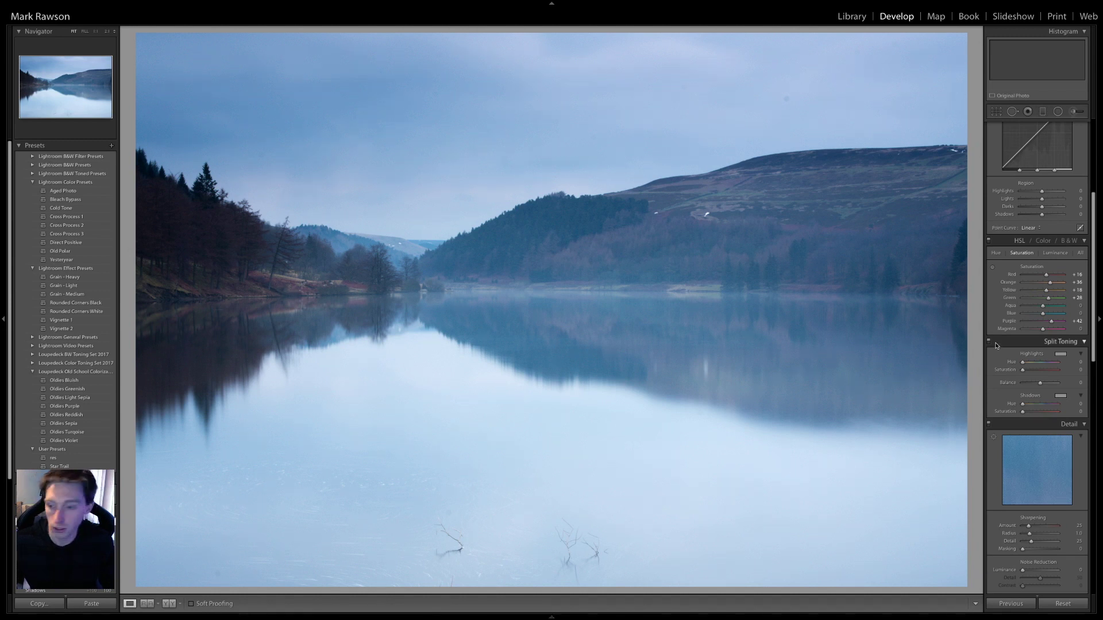
left_click(1074, 329)
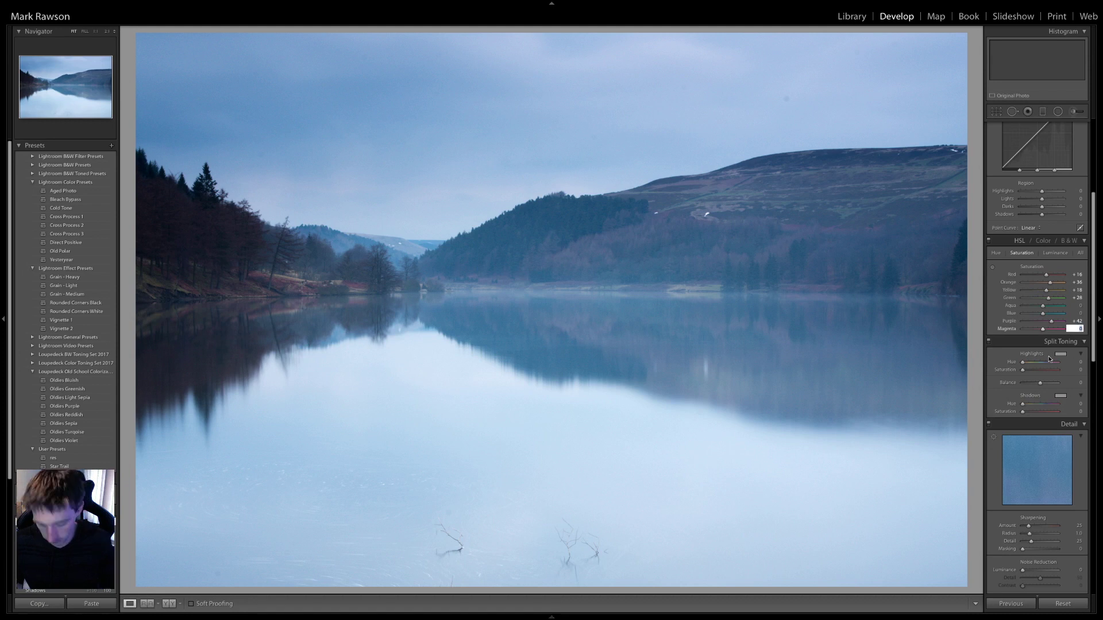
type("15")
key("Return")
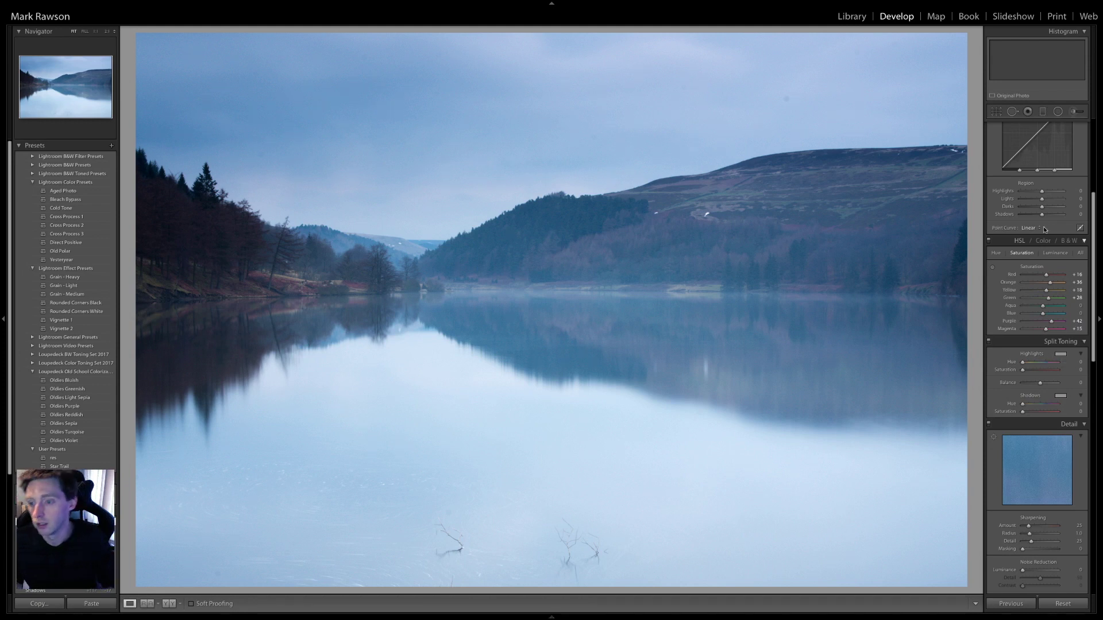
Step: In HSL Luminance, set Red to +32, Purple to +34 and Magenta to +26
left_click(1056, 254)
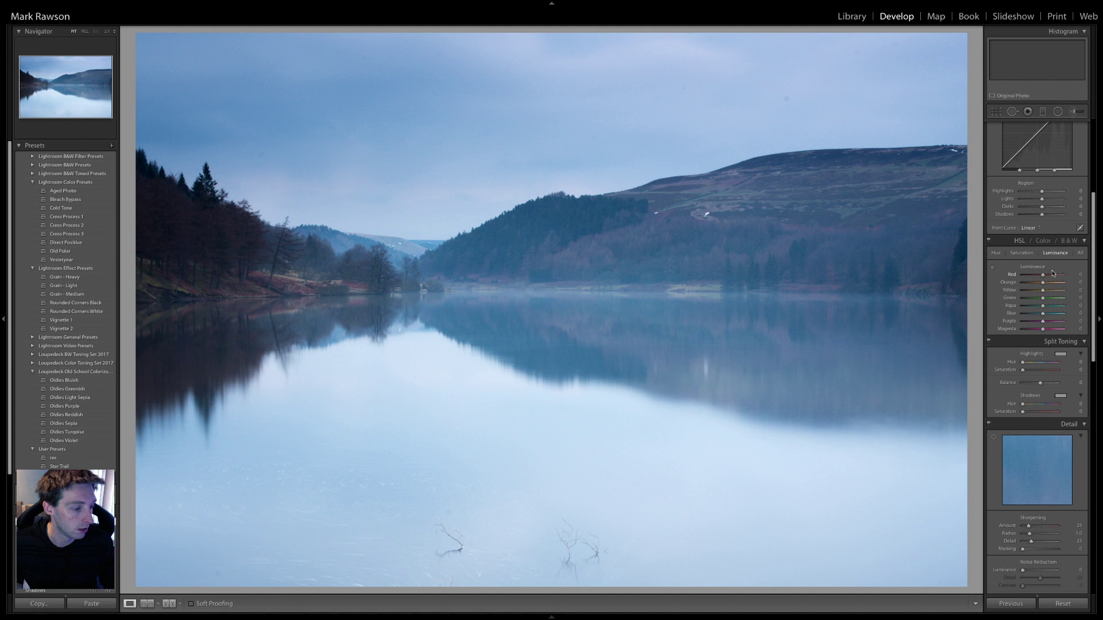
left_click(1075, 275)
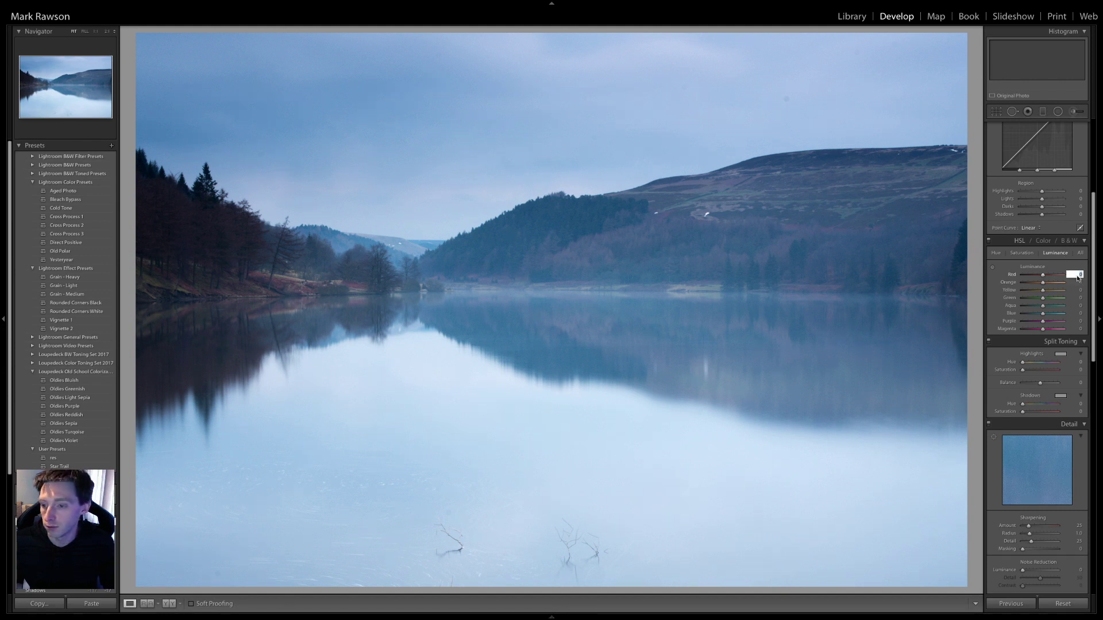
type("32")
key("Return")
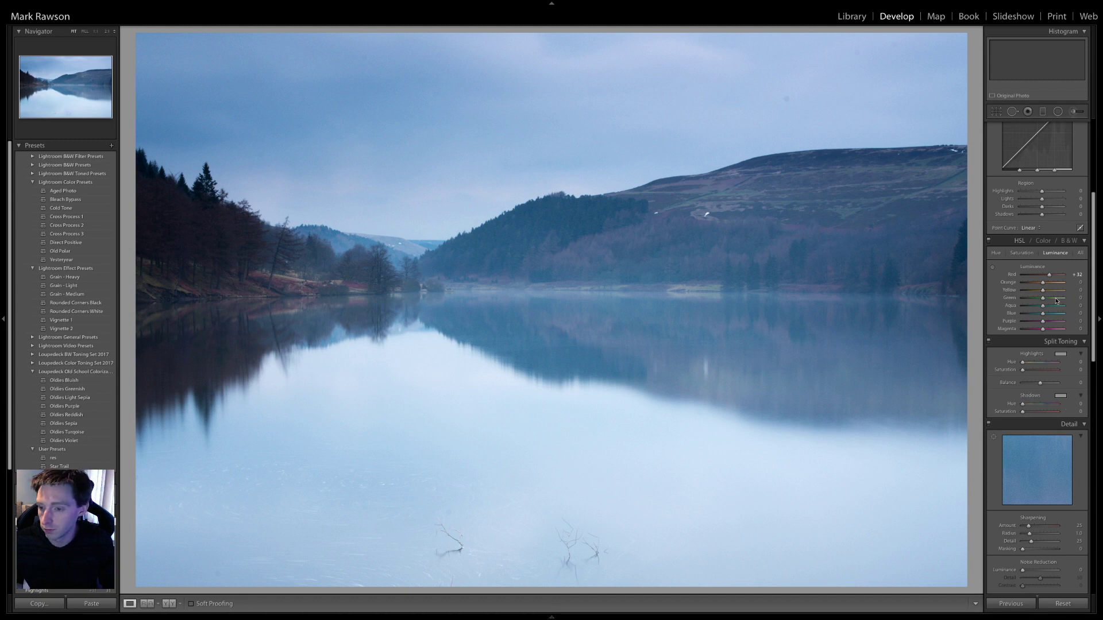
left_click(1074, 320)
type("-")
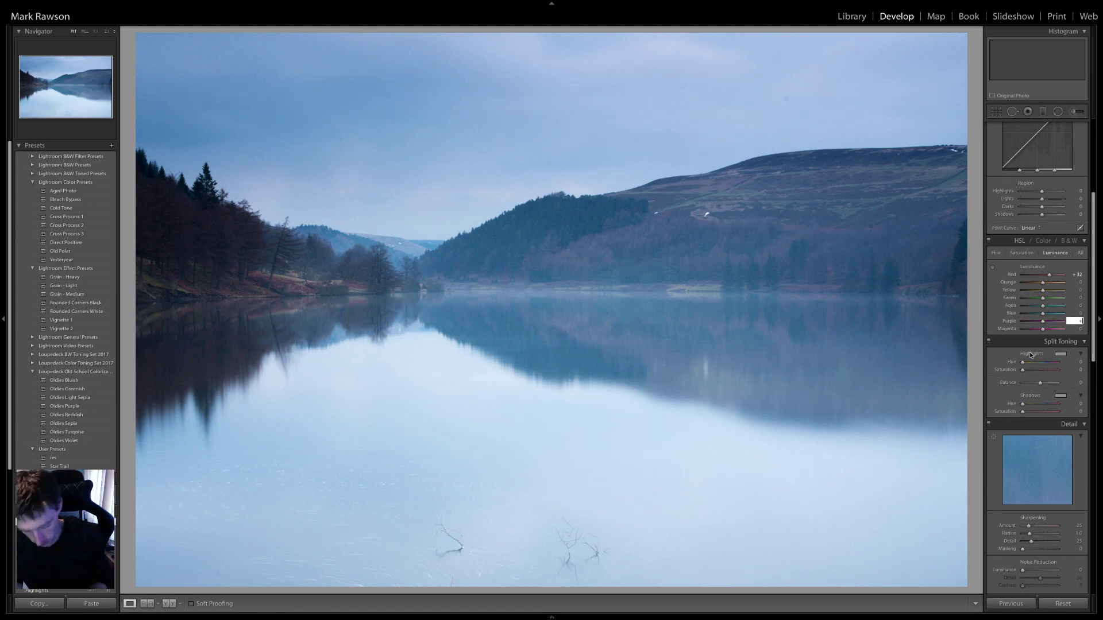
type("34")
key("Return")
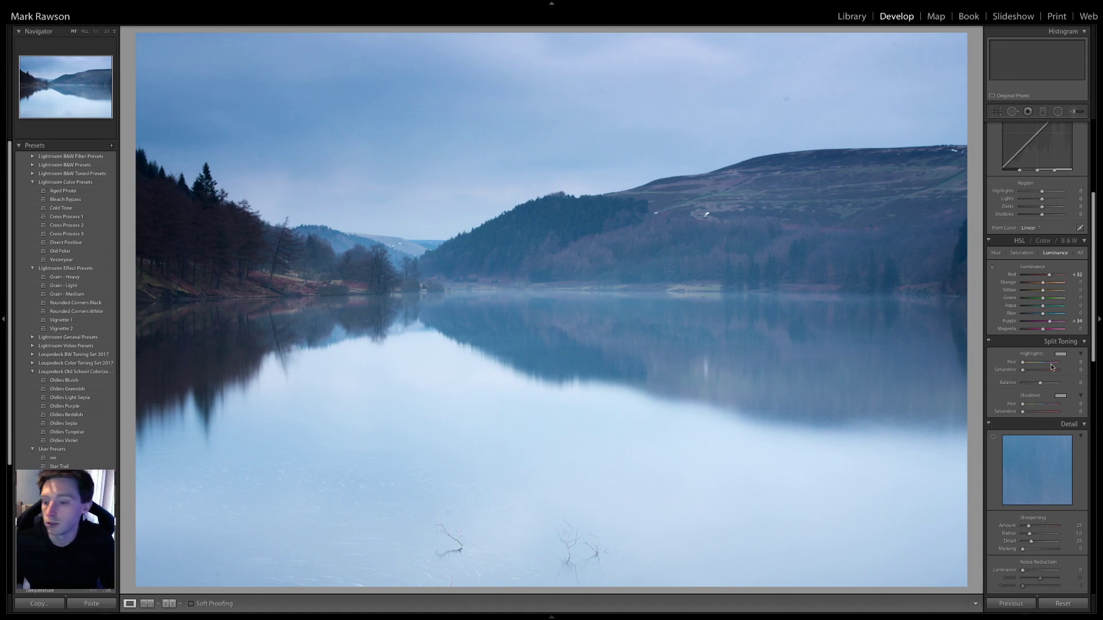
left_click(1074, 328)
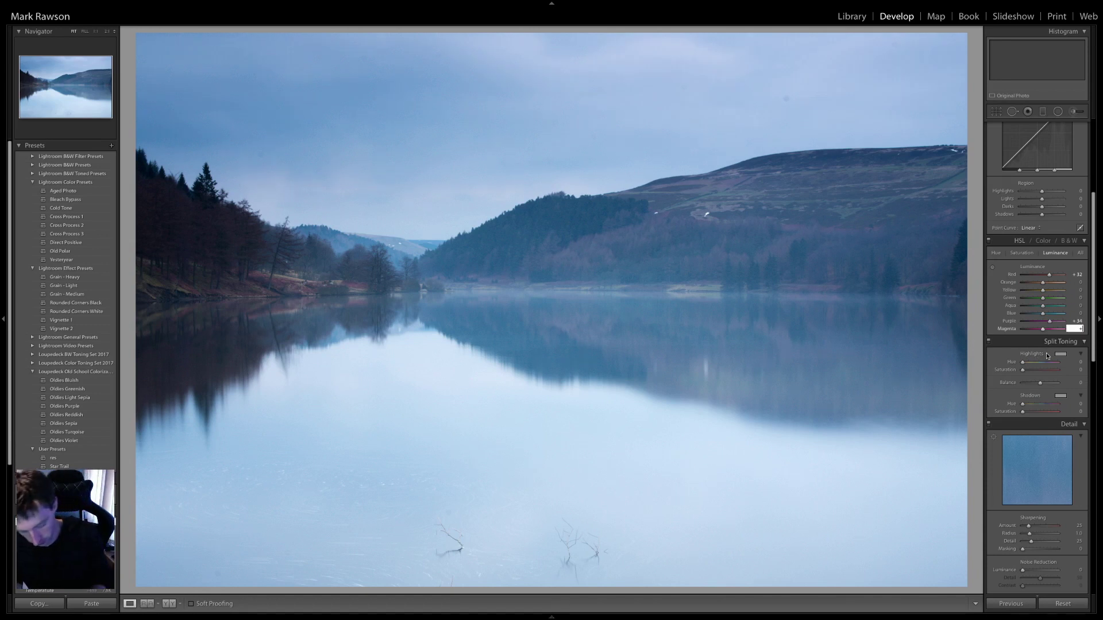
key("Return")
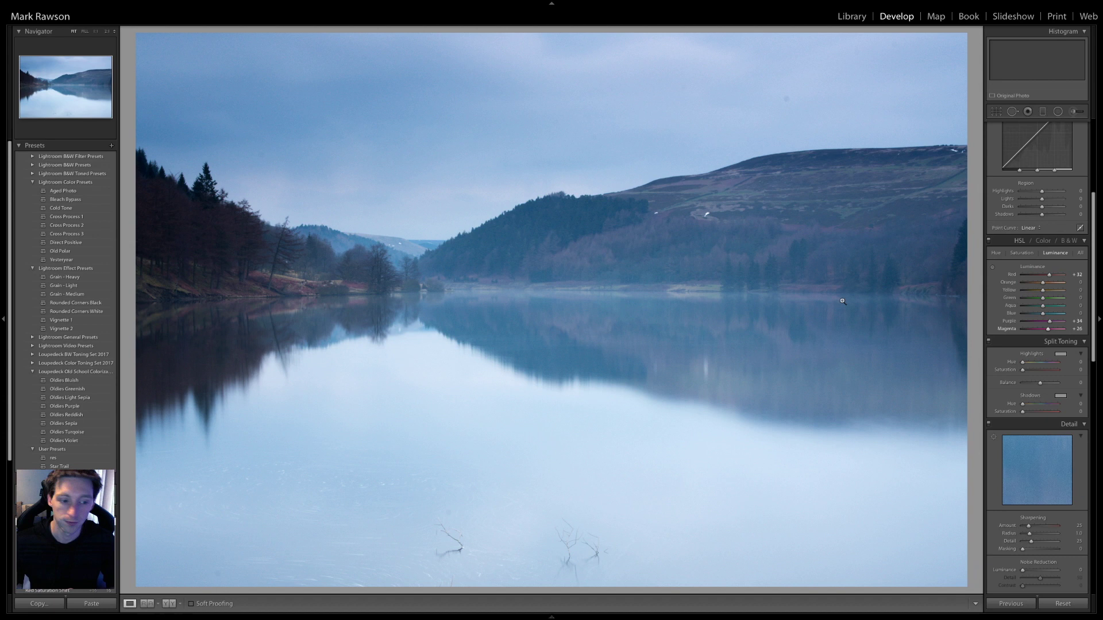
Step: Compare against the History state before the luminance shifts, then return to Magenta Luminance Shift
scroll(66, 287, "down", 5)
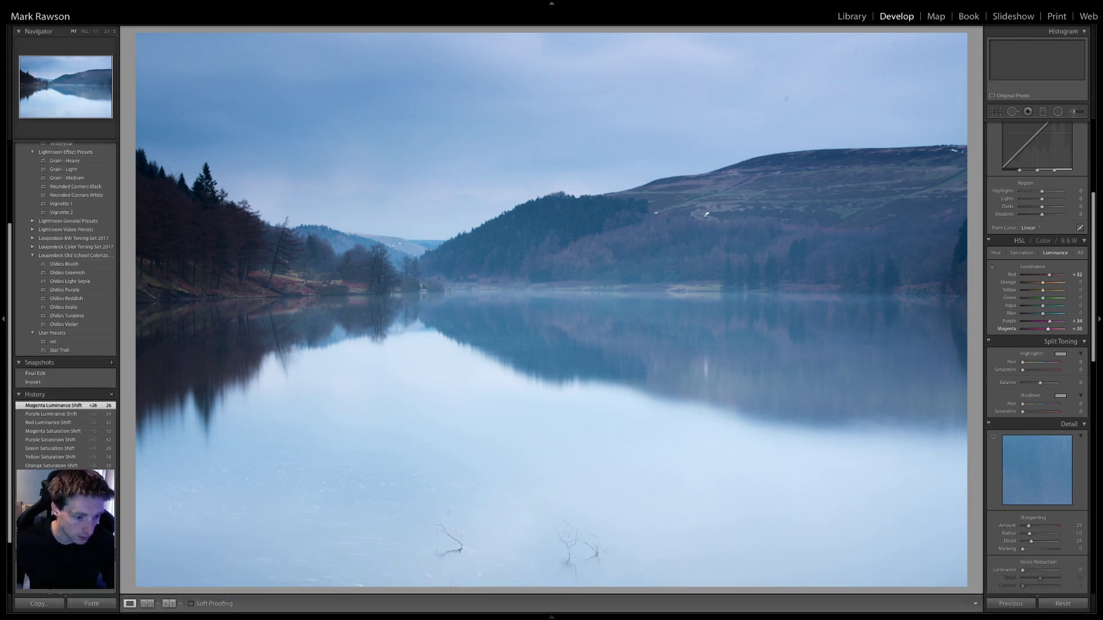
left_click(52, 501)
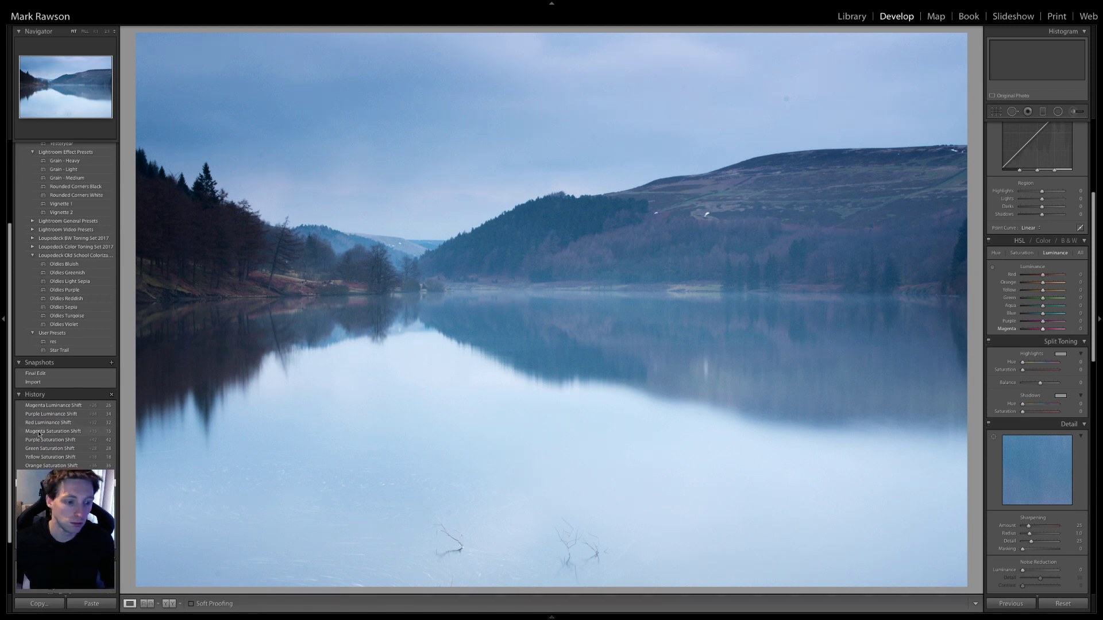
left_click(52, 406)
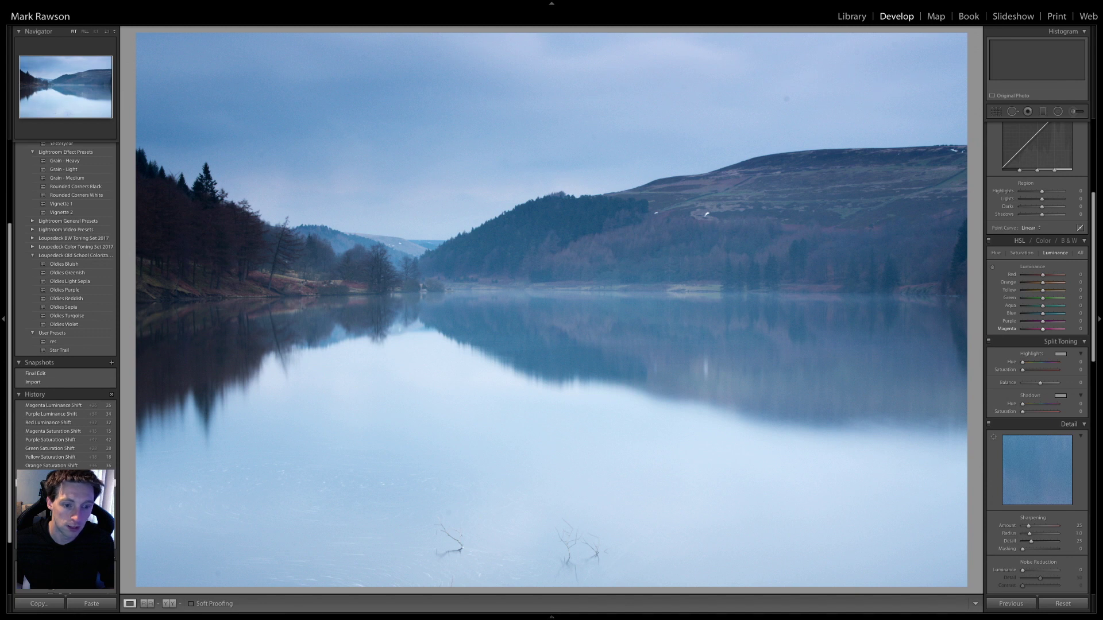
left_click(53, 405)
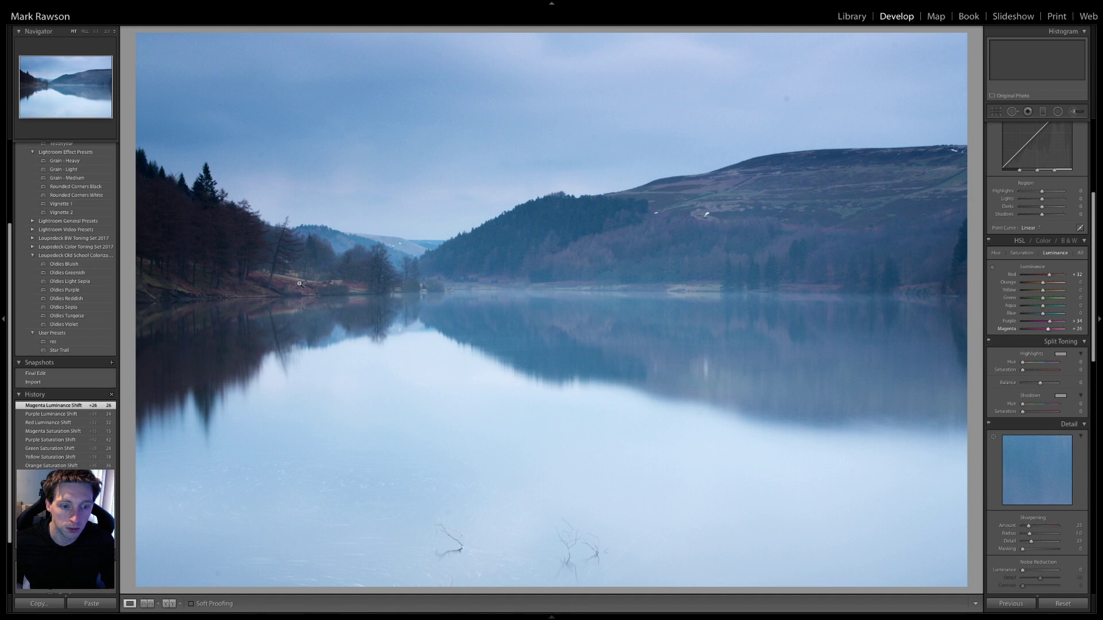
left_click(324, 290)
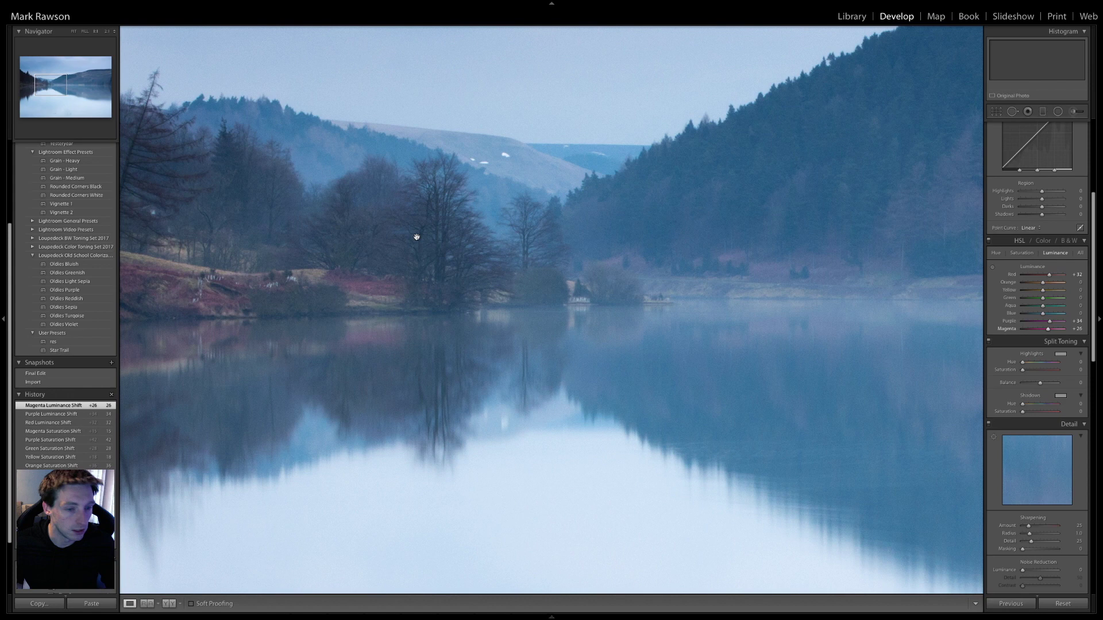
Step: Preview luminance noise reduction in greyscale at 51, then settle it at 31
left_click(474, 194)
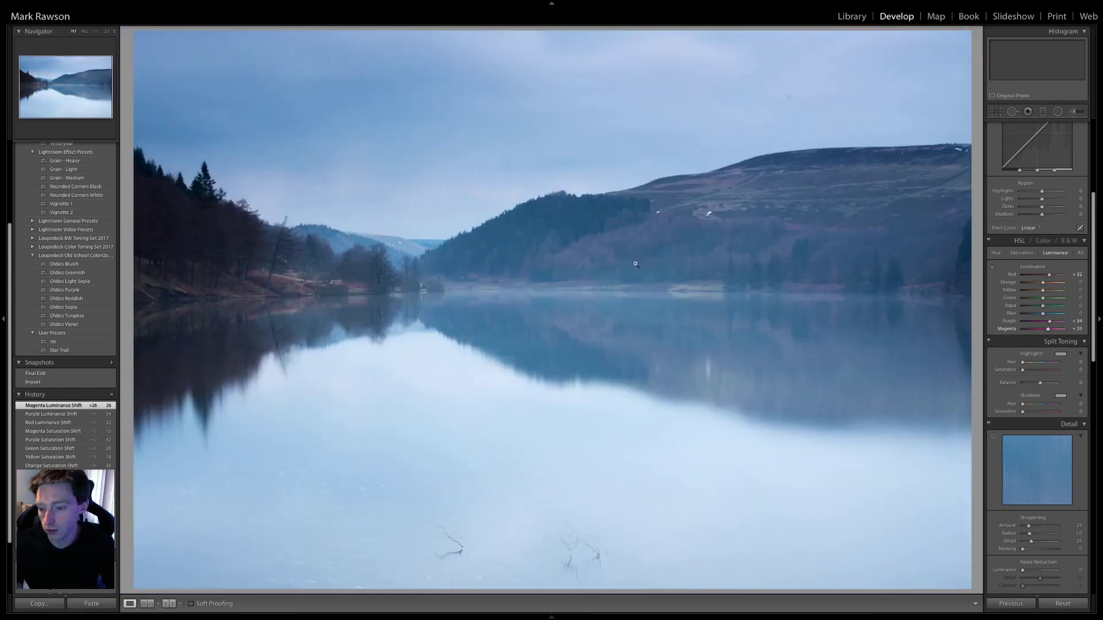
scroll(1045, 516, "down", 3)
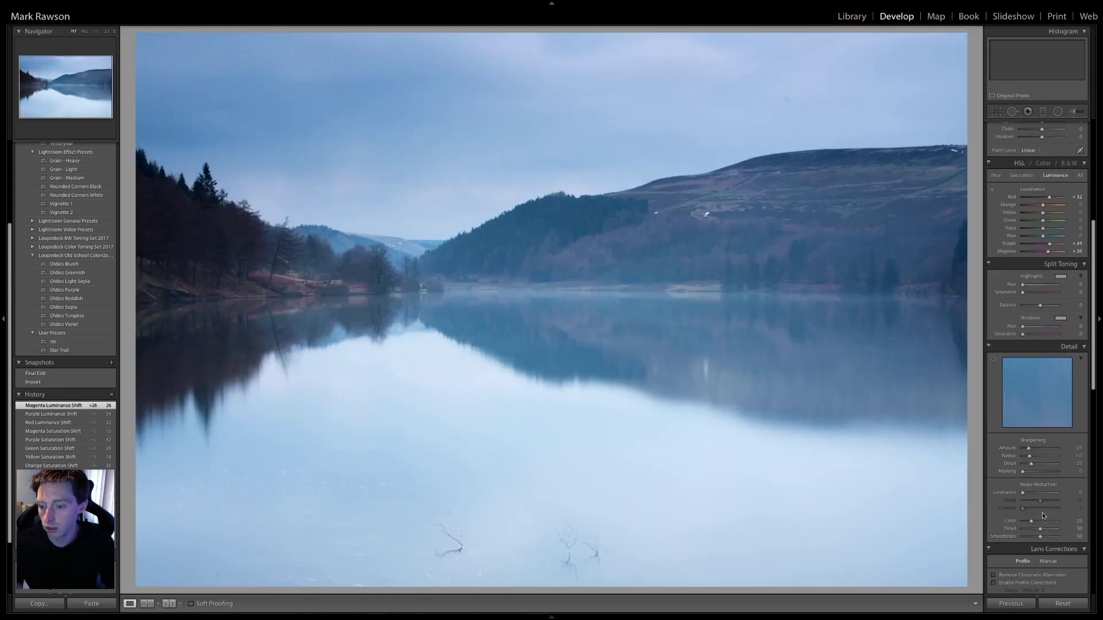
scroll(1042, 512, "down", 3)
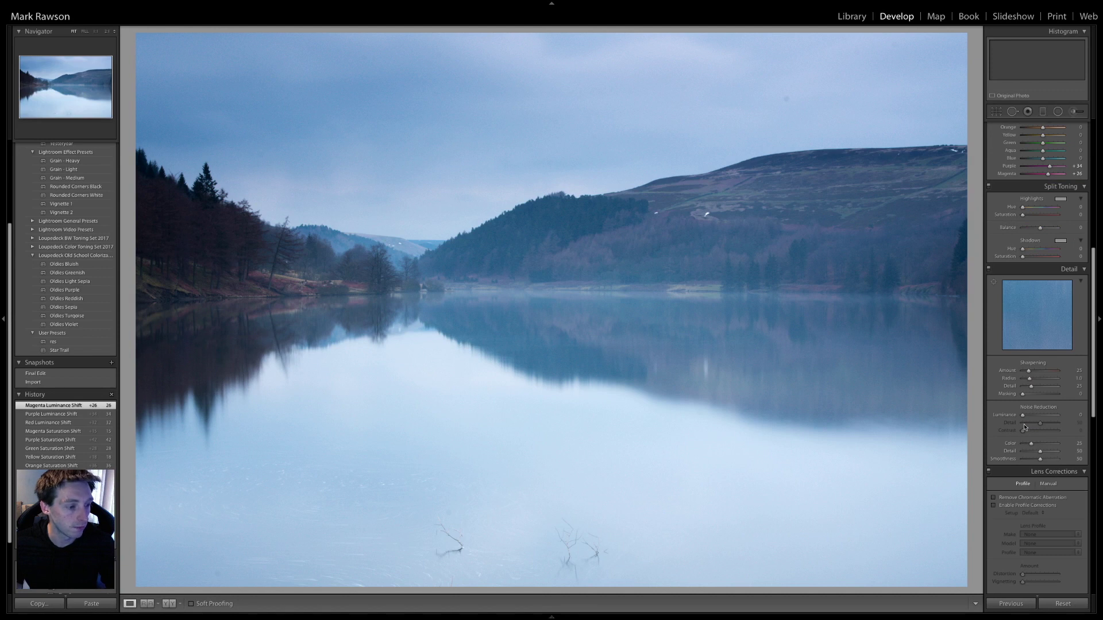
left_click(1005, 415)
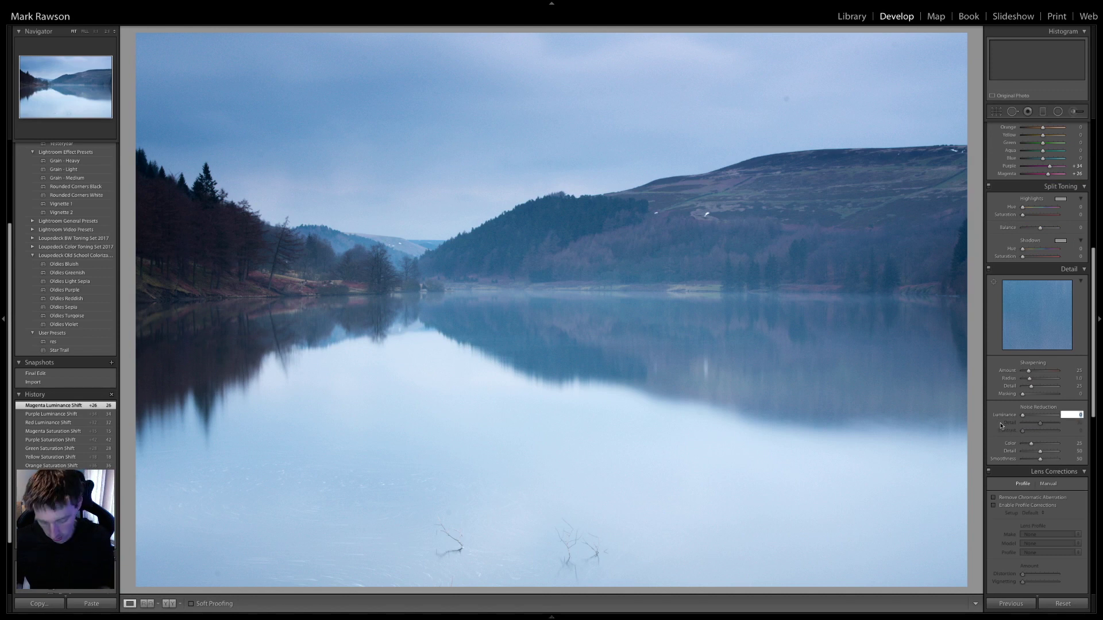
key("Return")
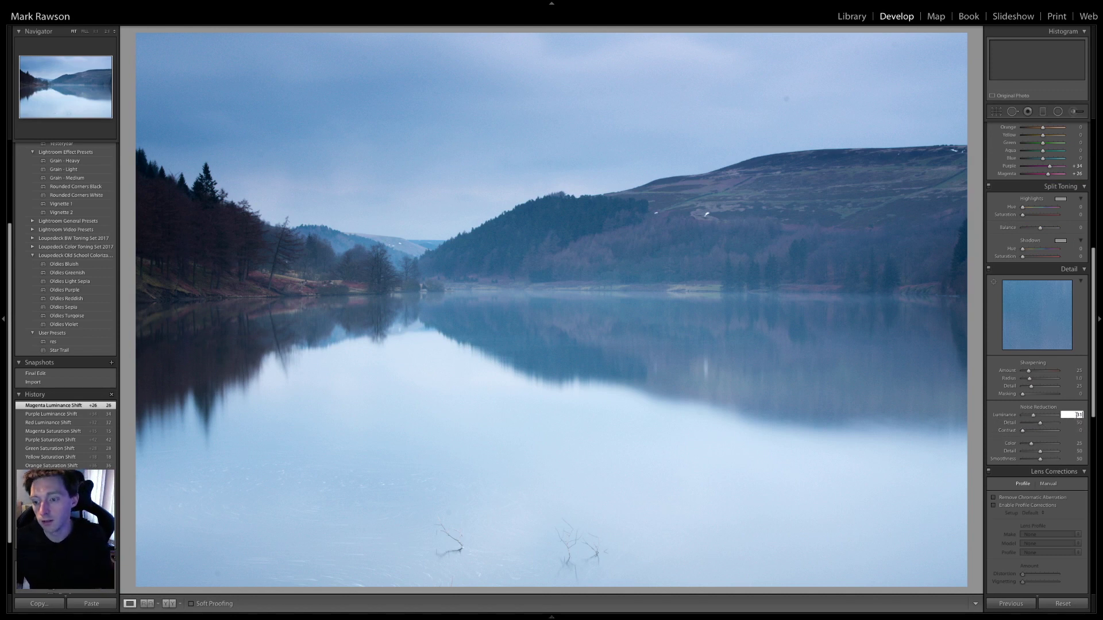
key("alt")
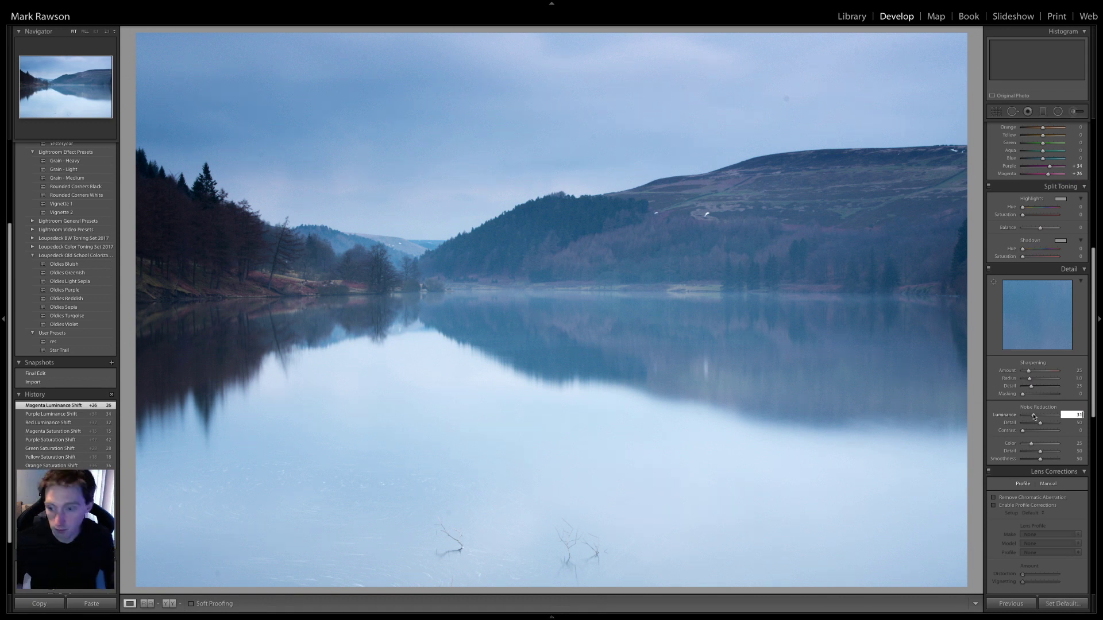
left_click_drag(1033, 416, 1031, 418)
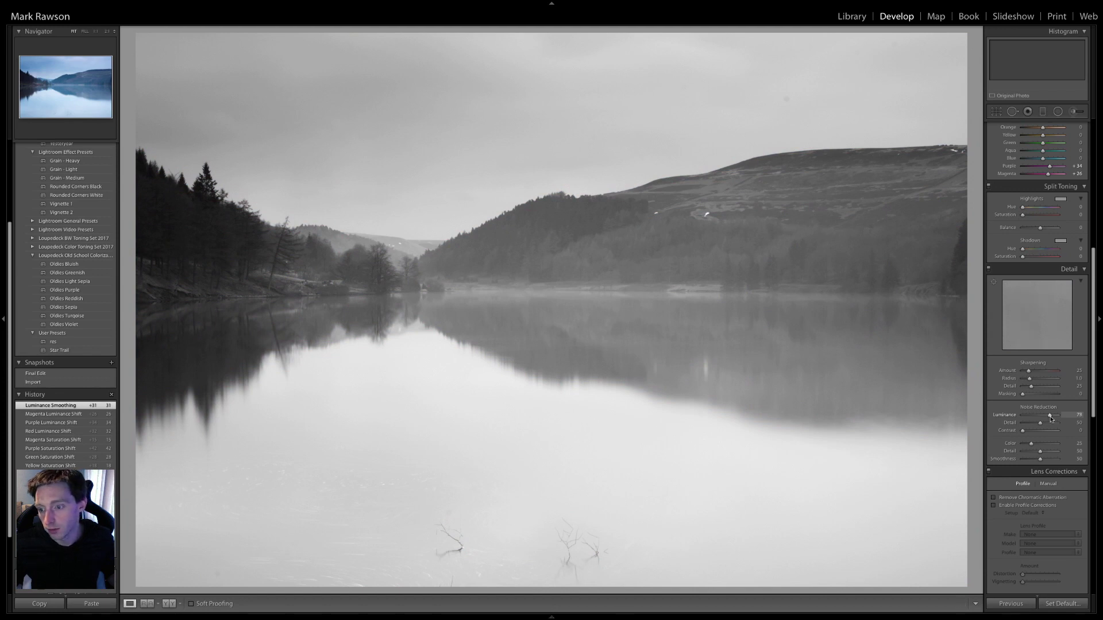
left_click_drag(1040, 418, 1031, 416)
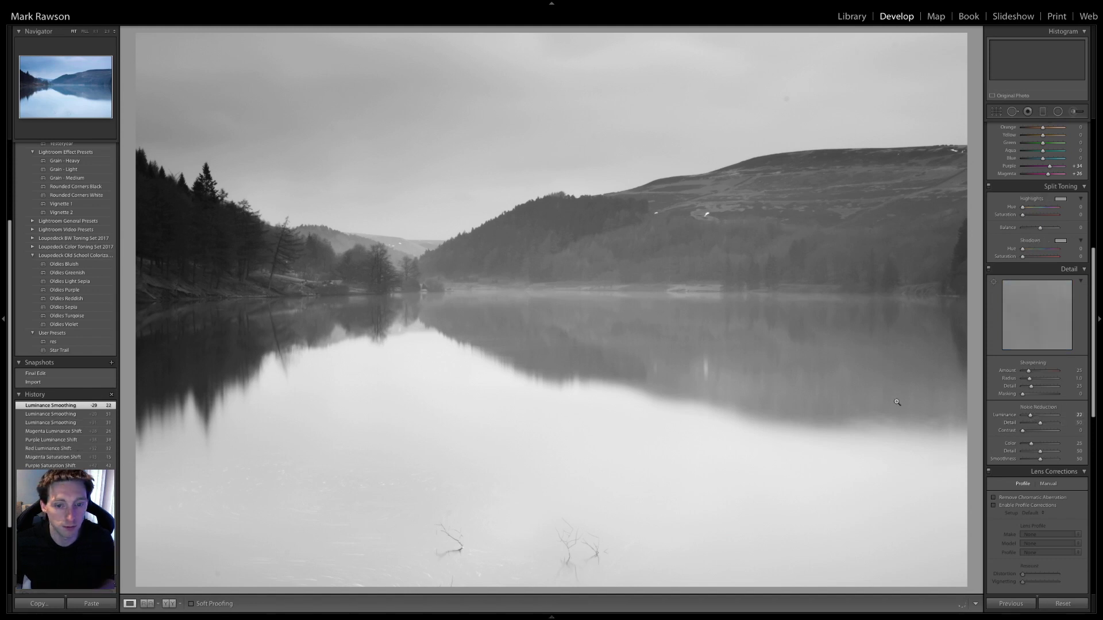
left_click(1079, 415)
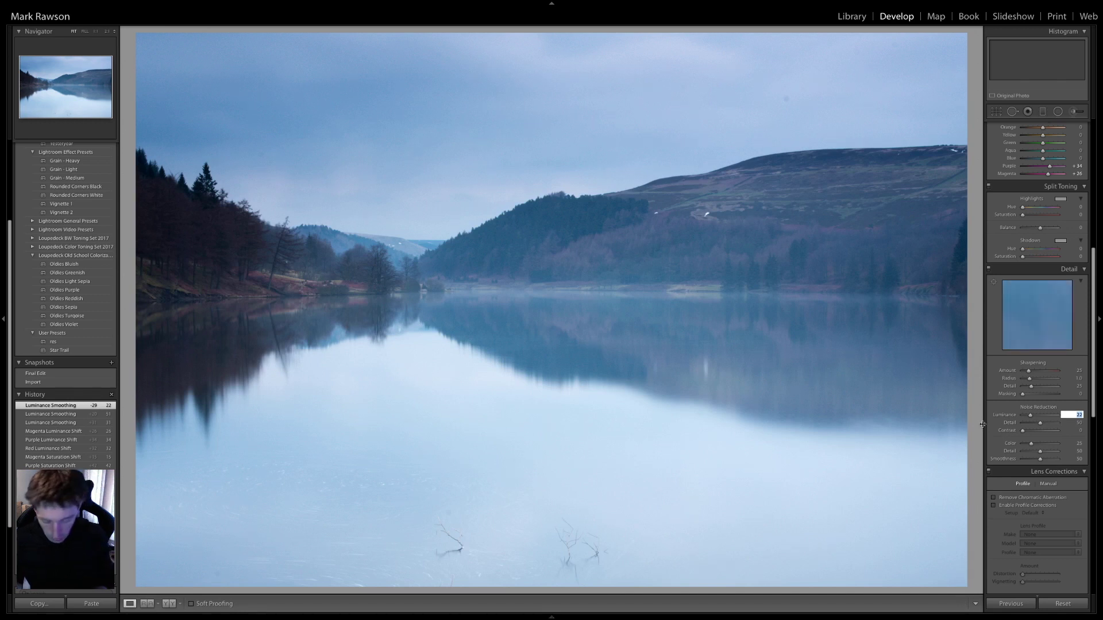
type("31")
key("Return")
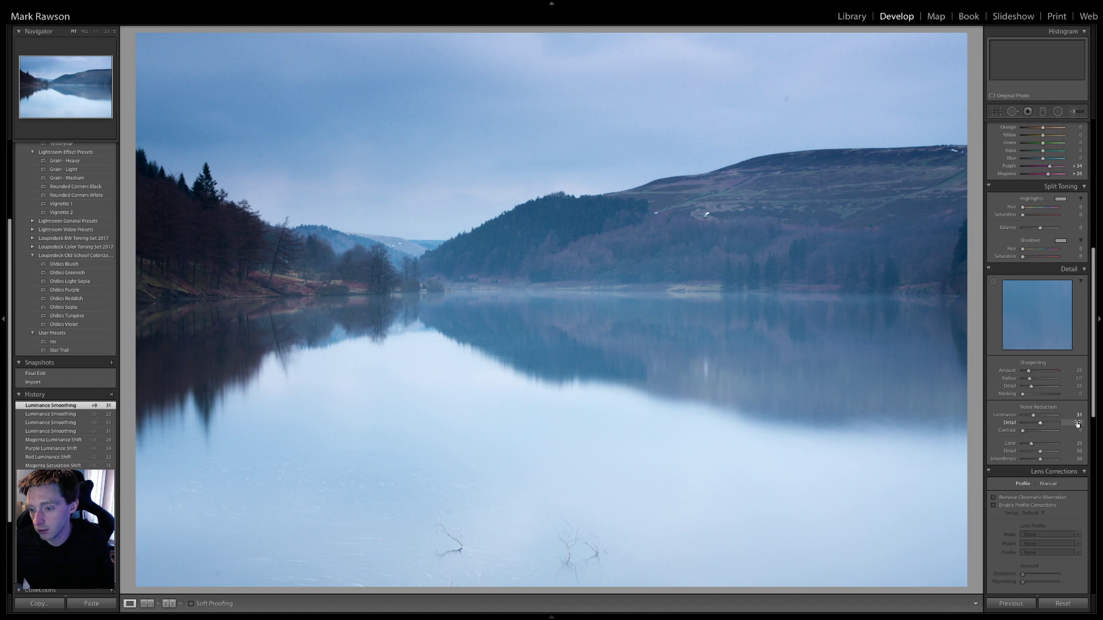
Step: Set the noise reduction Detail to 70 and Contrast to 53
key("Tab")
type("70")
key("Return")
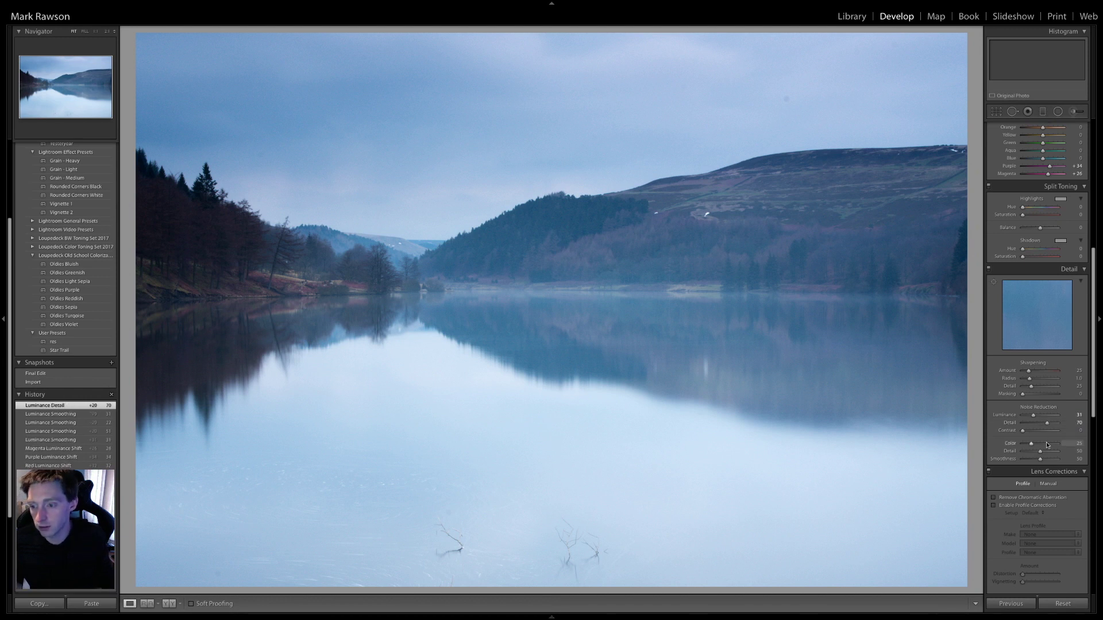
left_click(1073, 431)
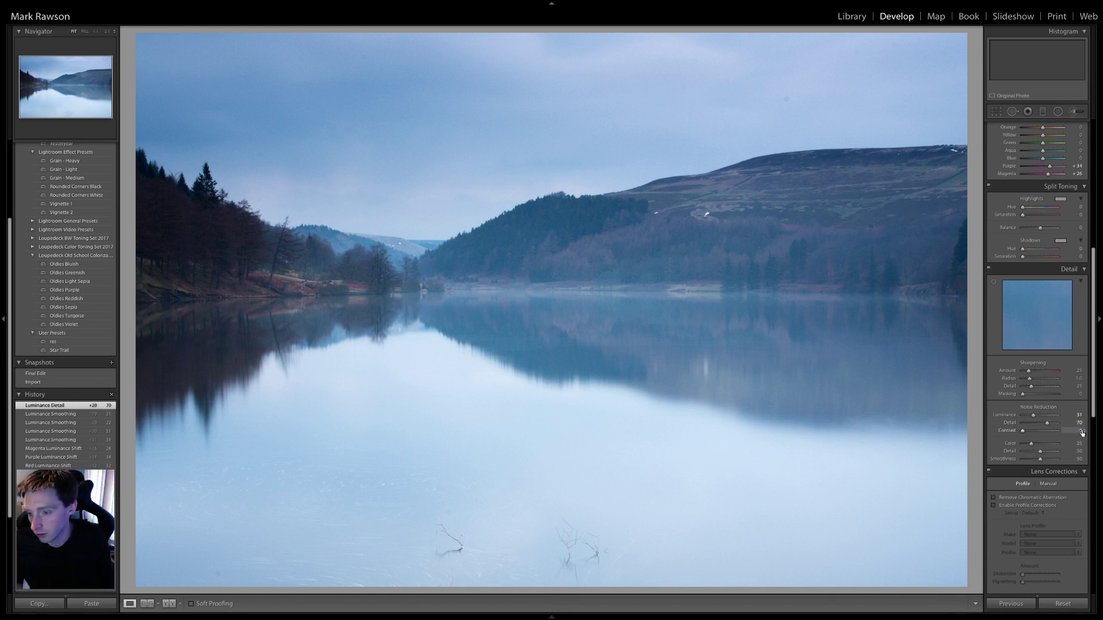
key("Return")
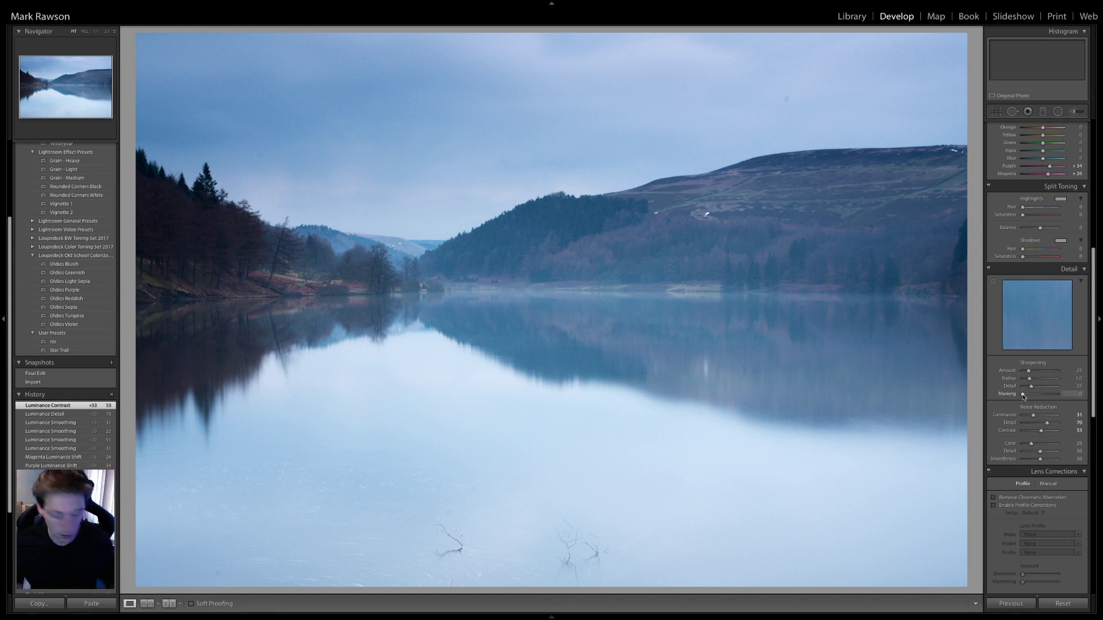
Step: Set sharpening Masking to 38 while previewing the edge mask
left_click_drag(1023, 396, 1032, 396)
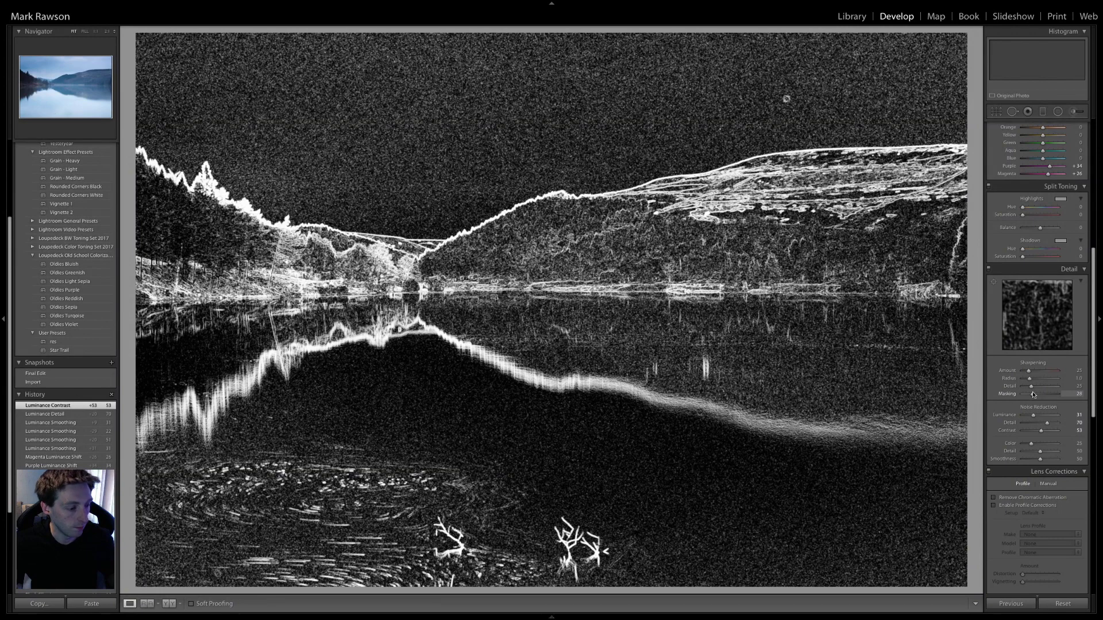
left_click_drag(1032, 395, 1033, 396)
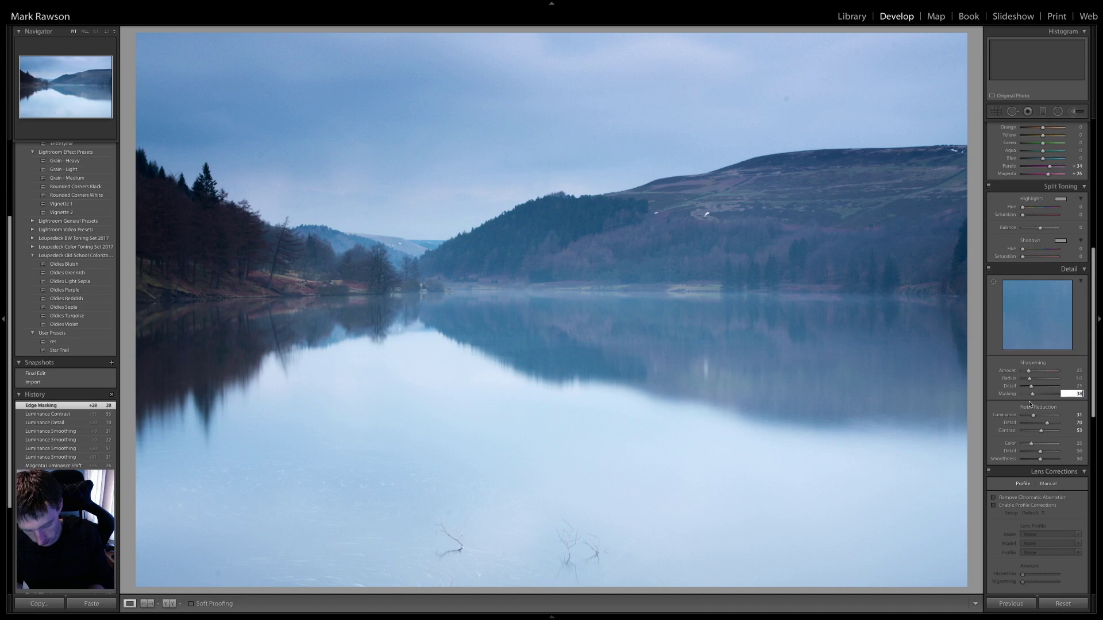
key("Return")
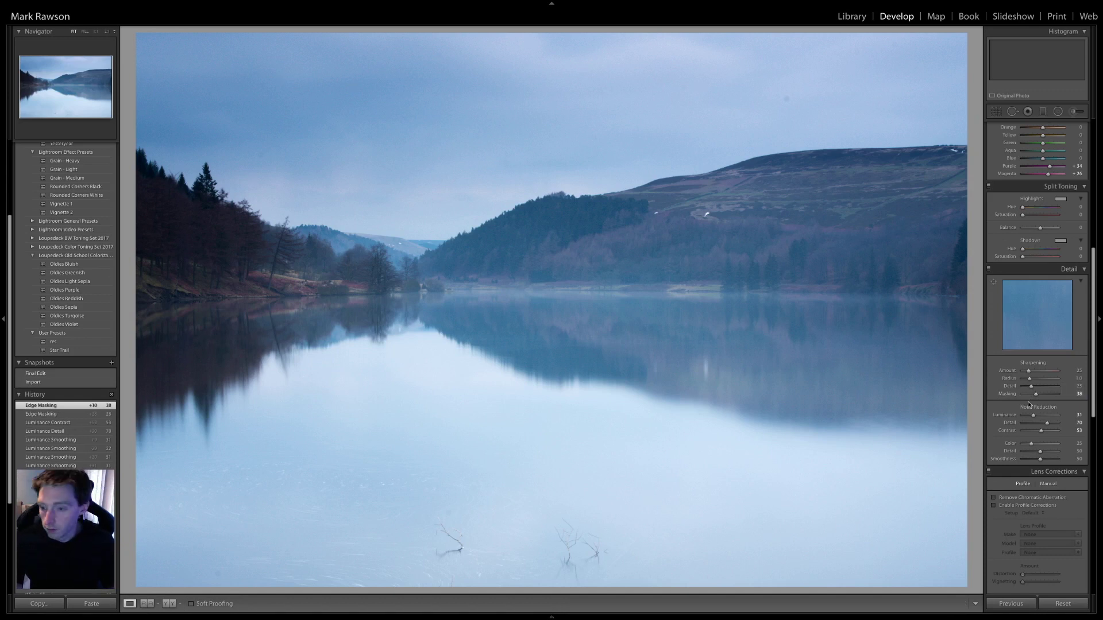
Step: Set sharpening Amount to 57, Radius to 1.7 and Detail to 35
left_click(1079, 370)
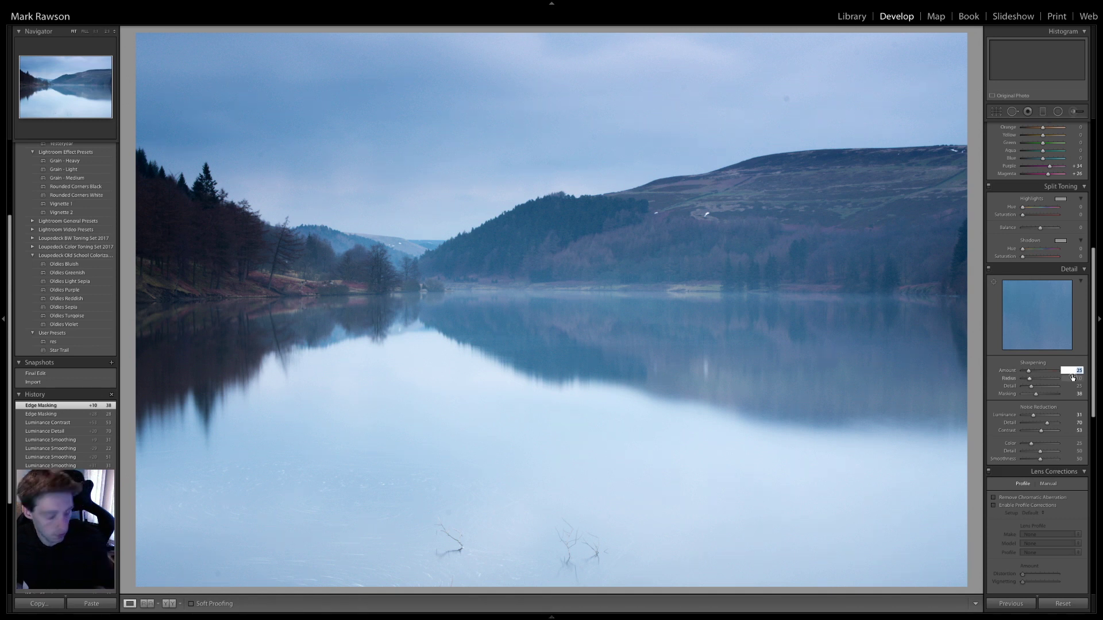
type("57")
key("Return")
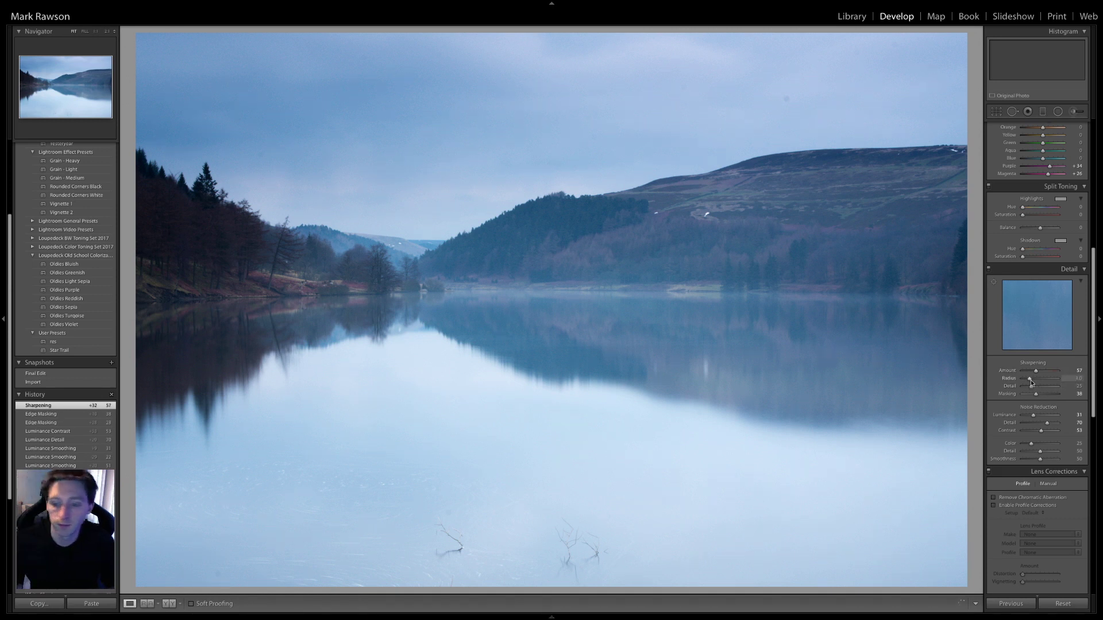
left_click(1077, 381)
type("1.7")
key("Return")
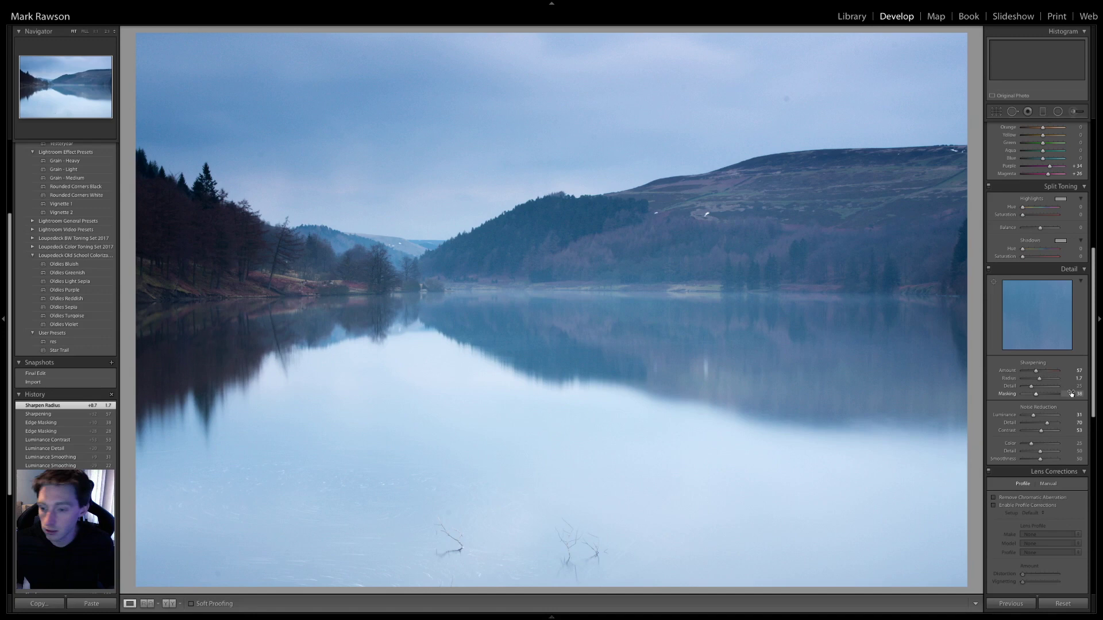
left_click(1074, 386)
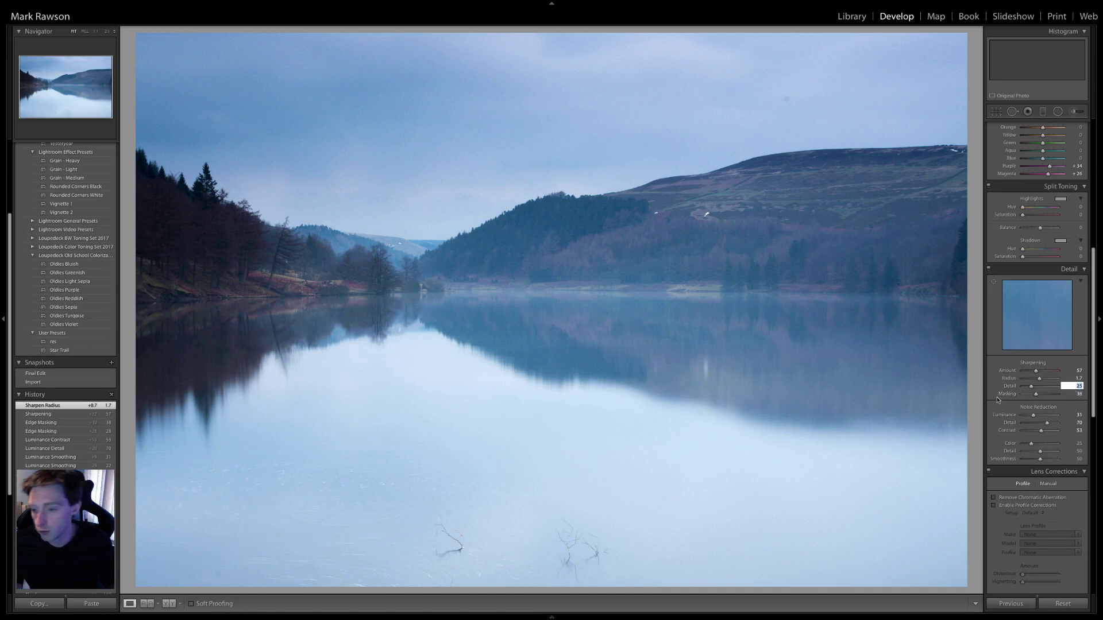
type("35")
key("Return")
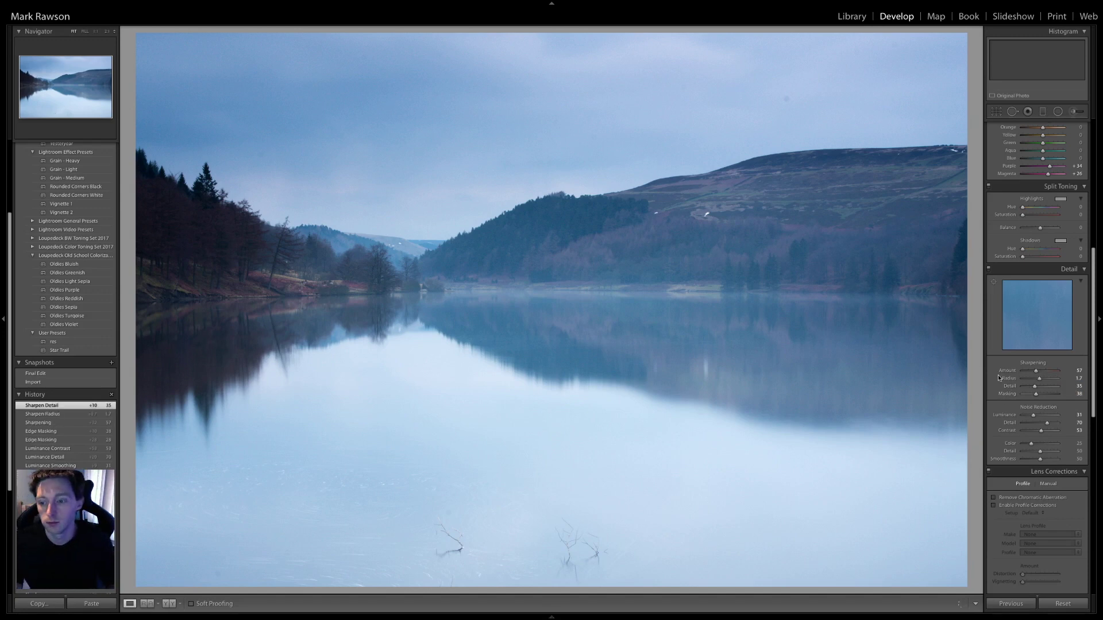
left_click(342, 225)
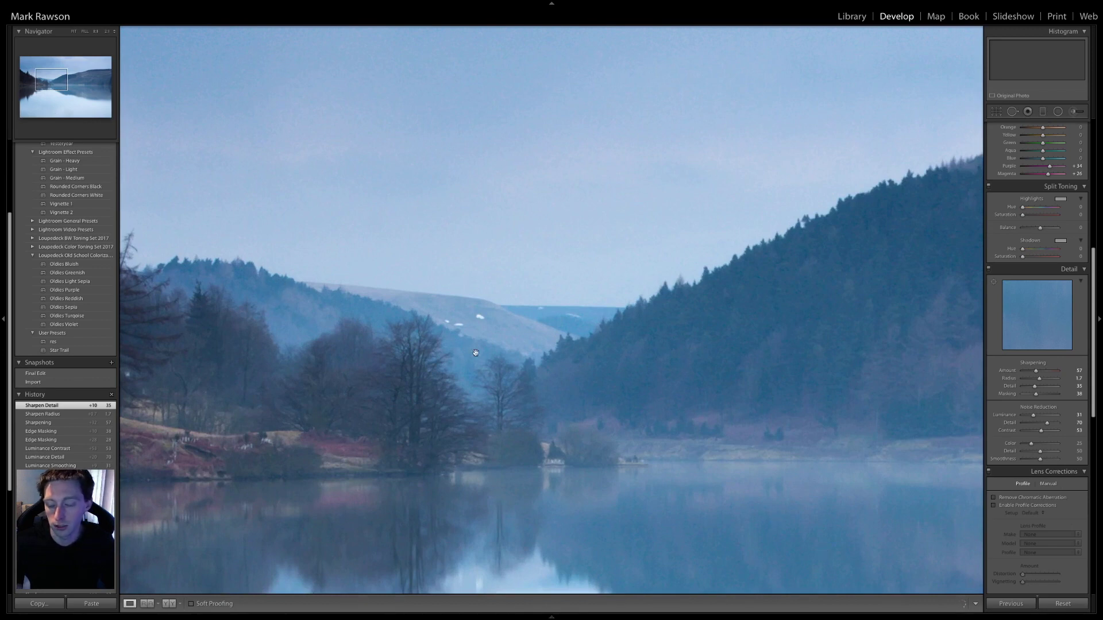
left_click_drag(297, 319, 553, 430)
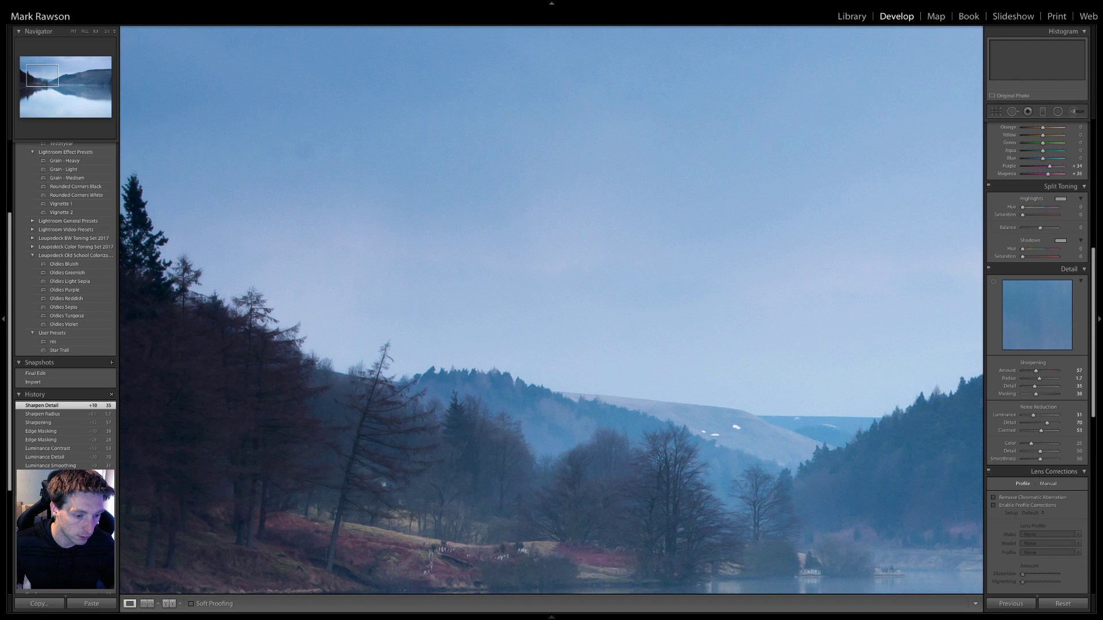
left_click(46, 475)
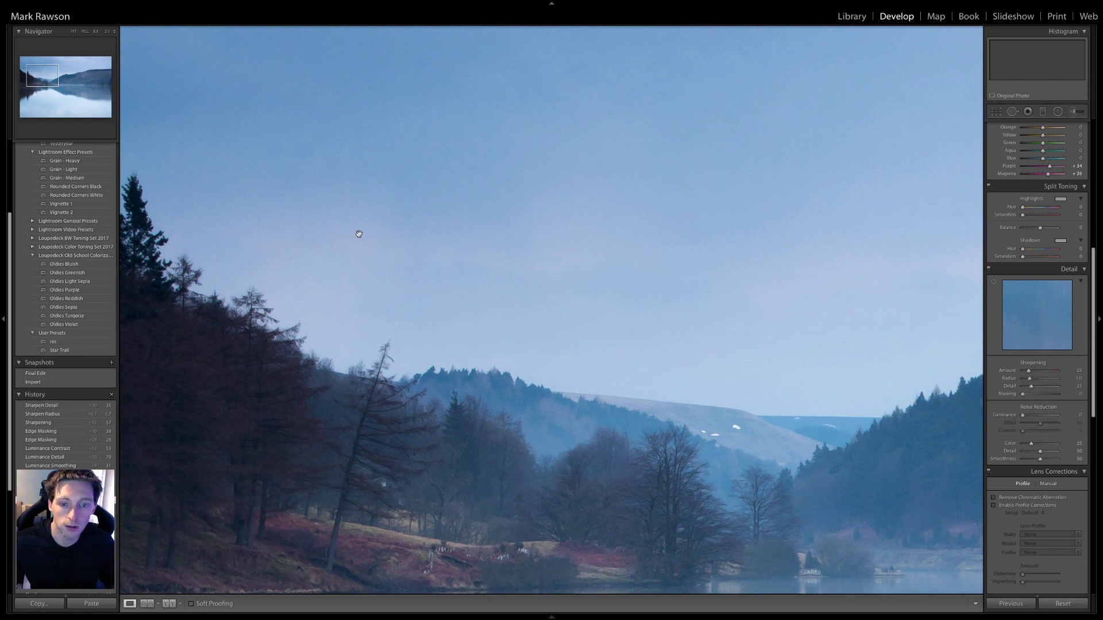
left_click(37, 407)
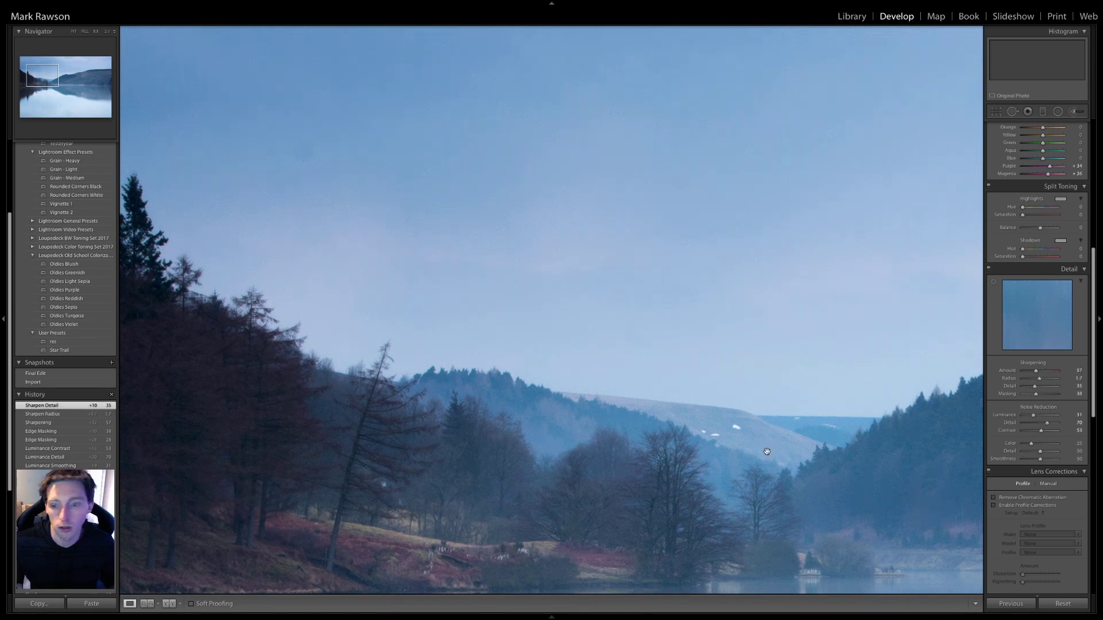
left_click(813, 444)
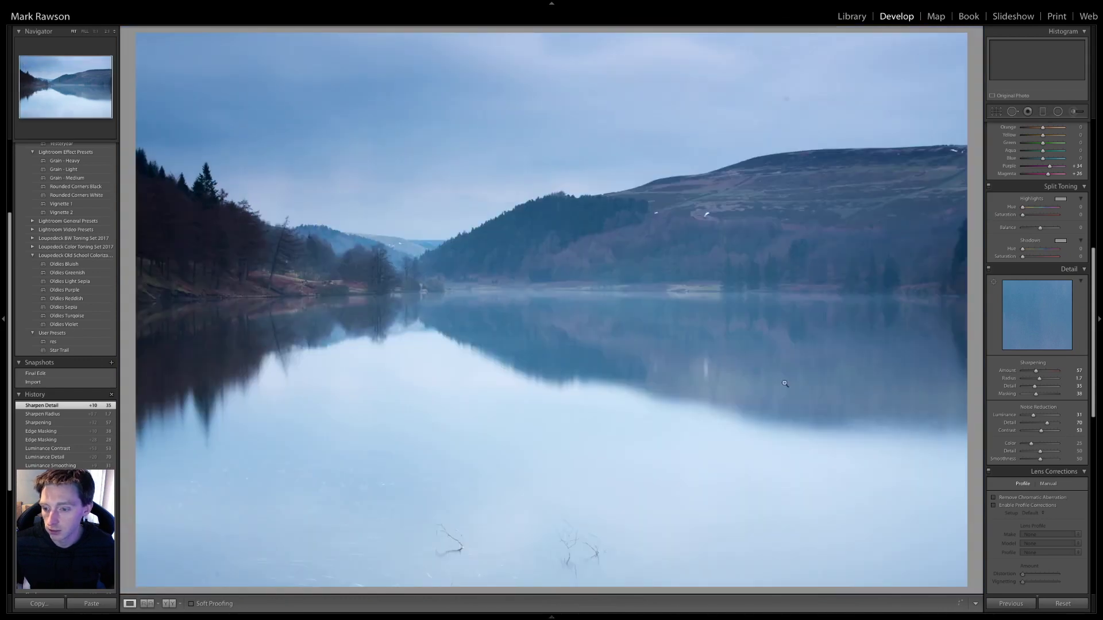
Step: Apply a Dehaze amount of +10 in the Effects panel
scroll(1057, 509, "down", 10)
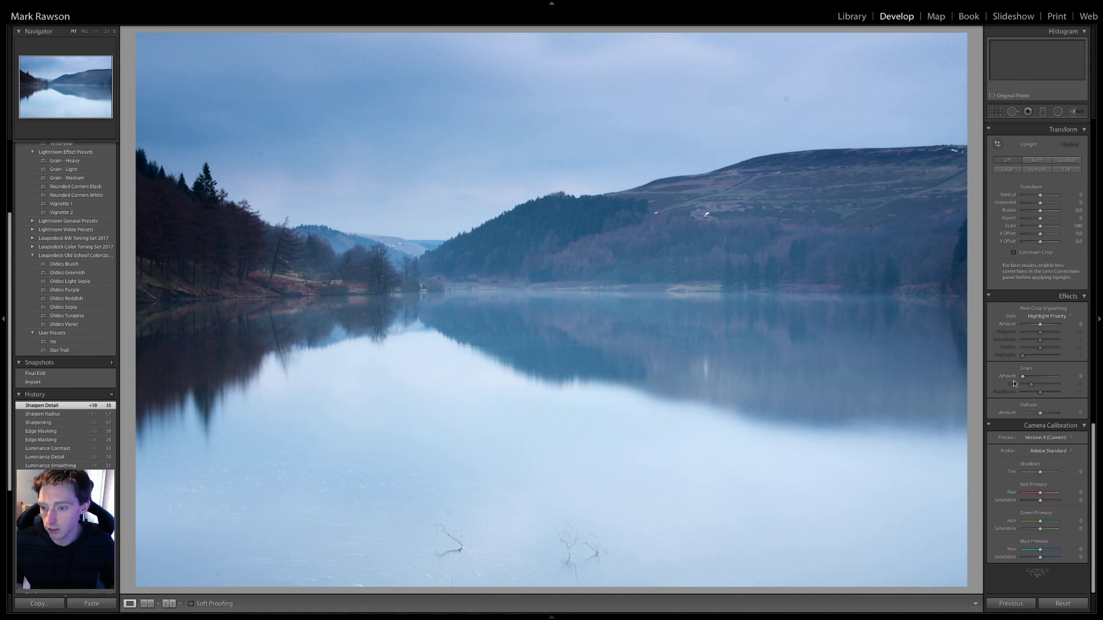
left_click(1077, 413)
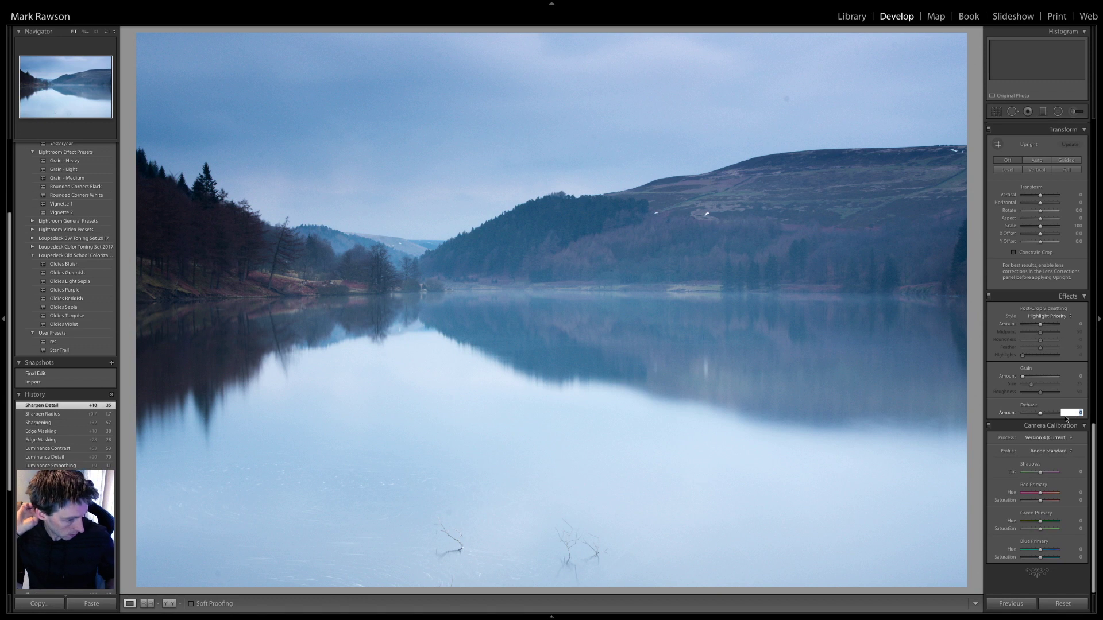
type("10")
key("Return")
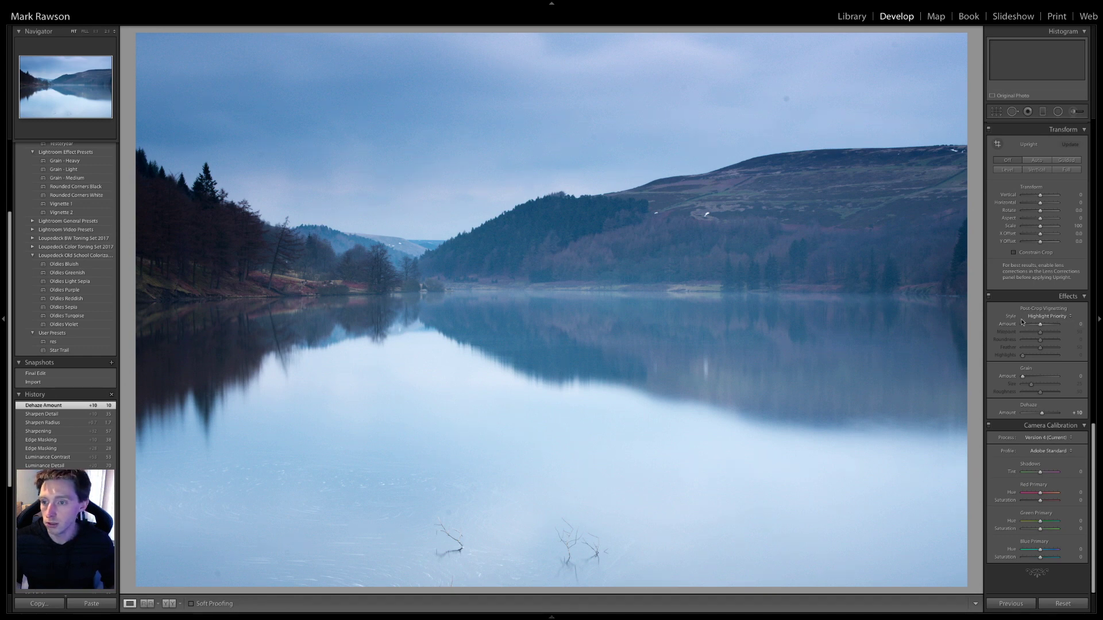
scroll(1094, 308, "up", 10)
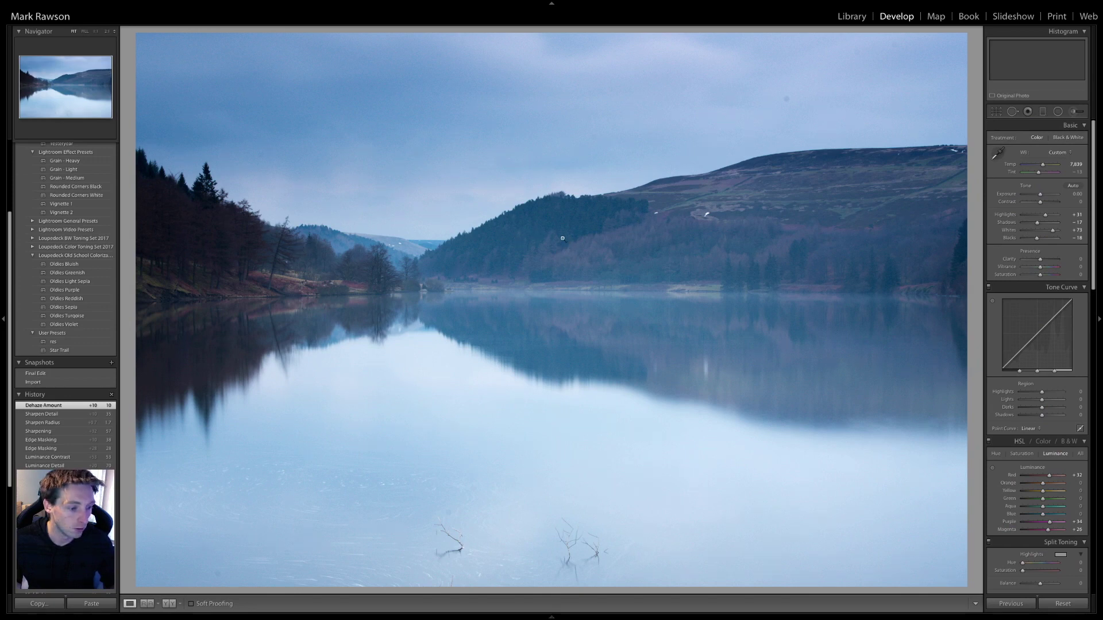
Step: With the Adjustment Brush and mask overlay shown, paint over the dark trees along the left shore
left_click(1074, 112)
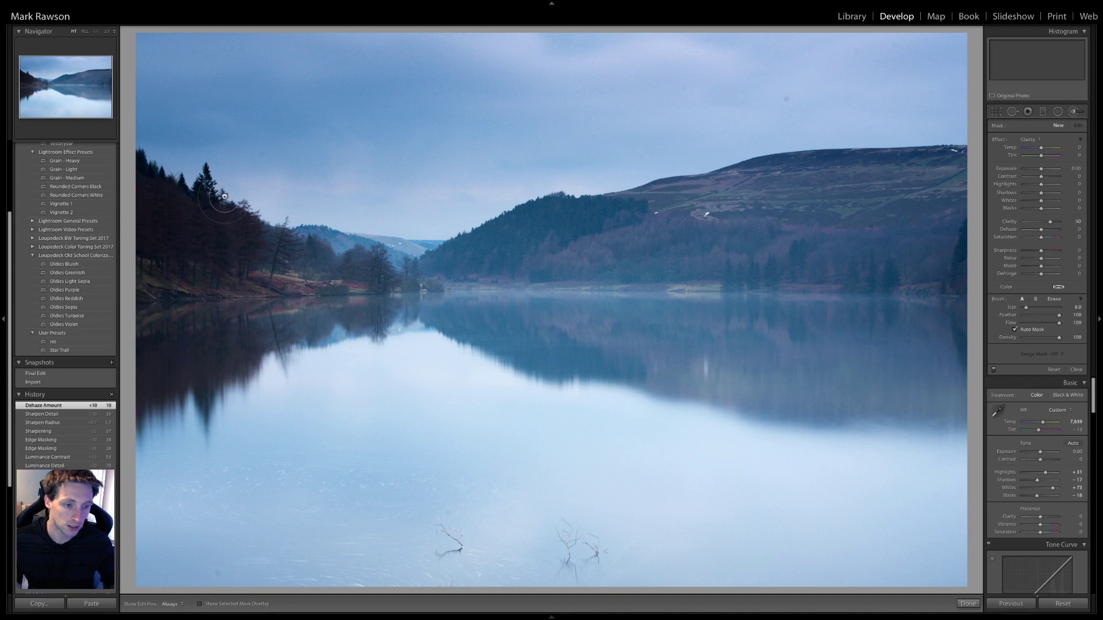
left_click(200, 604)
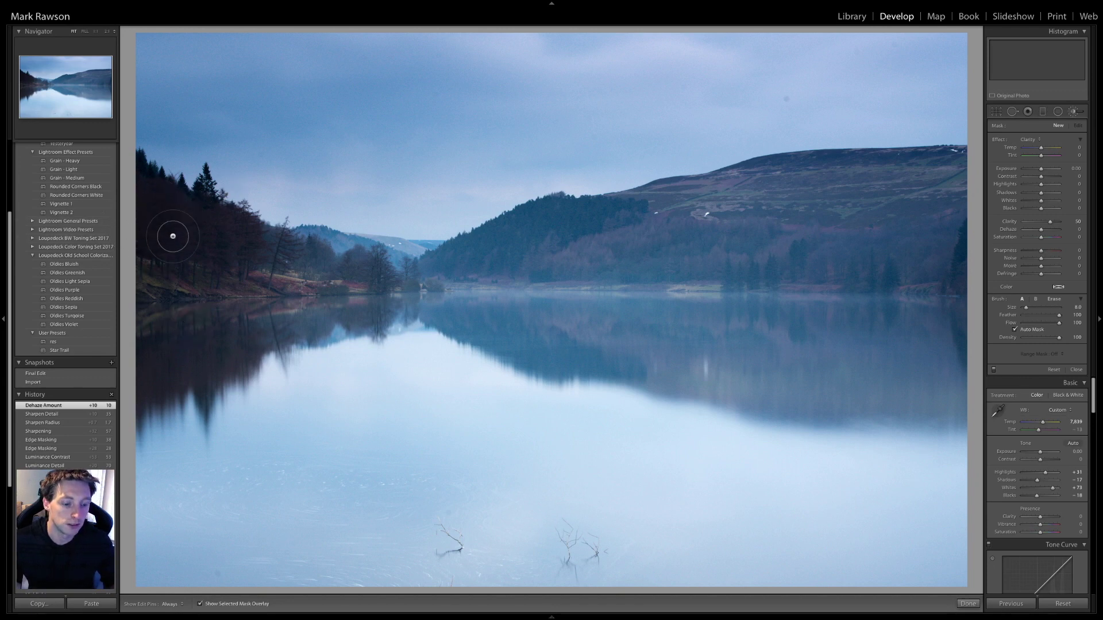
key("h")
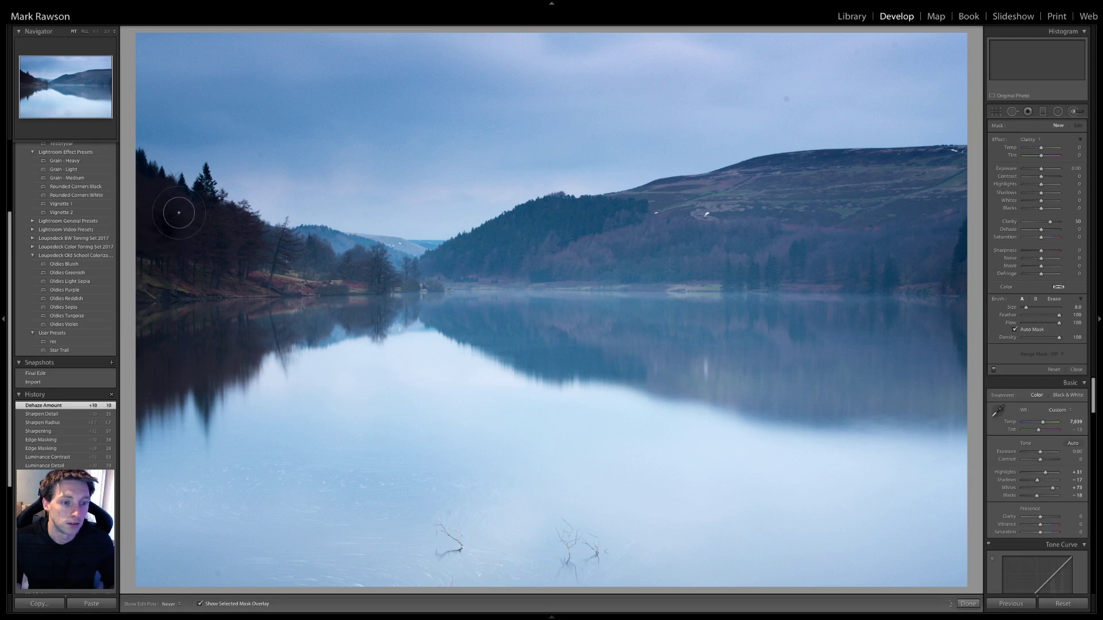
mouse_move(177, 212)
left_mouse_down()
mouse_move(206, 175)
mouse_move(221, 217)
mouse_move(311, 247)
mouse_move(343, 276)
mouse_move(379, 268)
mouse_move(409, 281)
left_mouse_up()
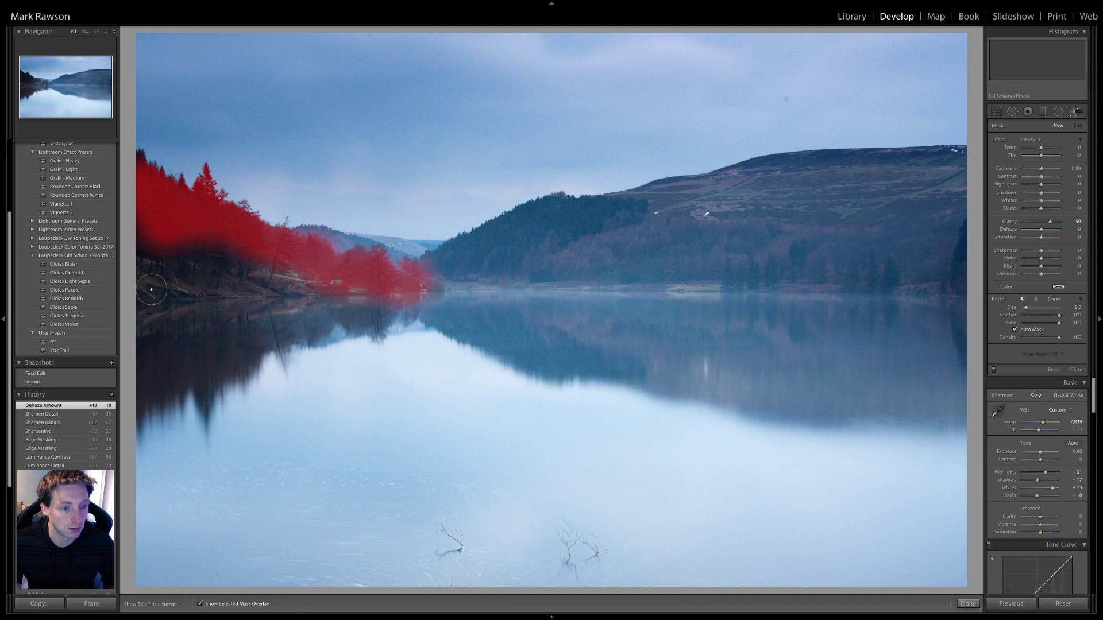
left_click_drag(144, 247, 215, 258)
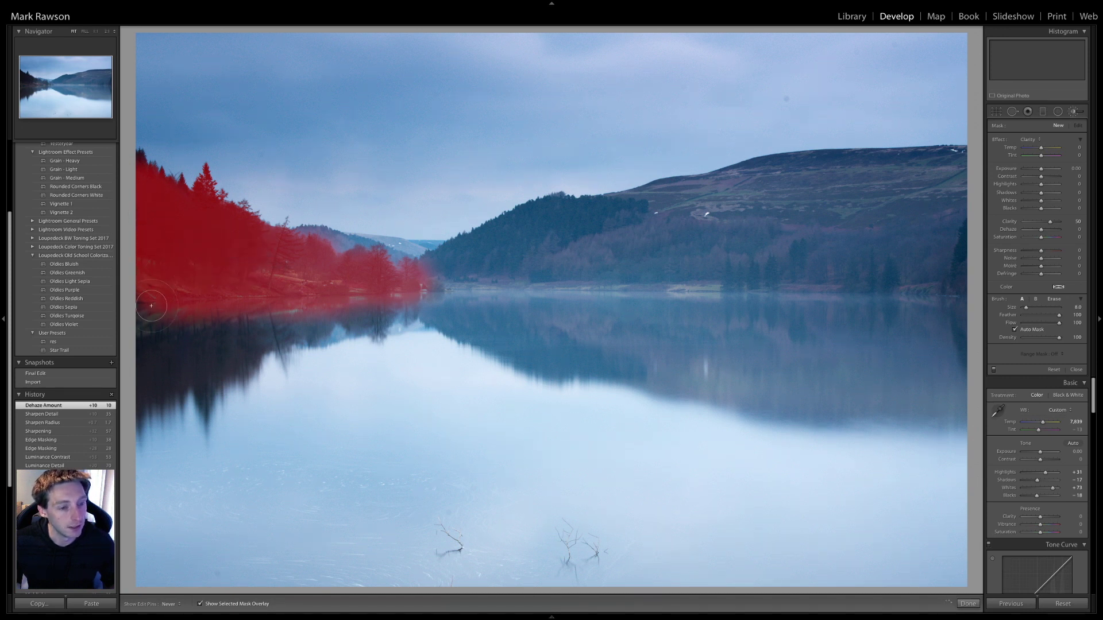
mouse_move(152, 296)
left_mouse_down()
mouse_move(349, 283)
mouse_move(243, 278)
mouse_move(138, 299)
left_mouse_up()
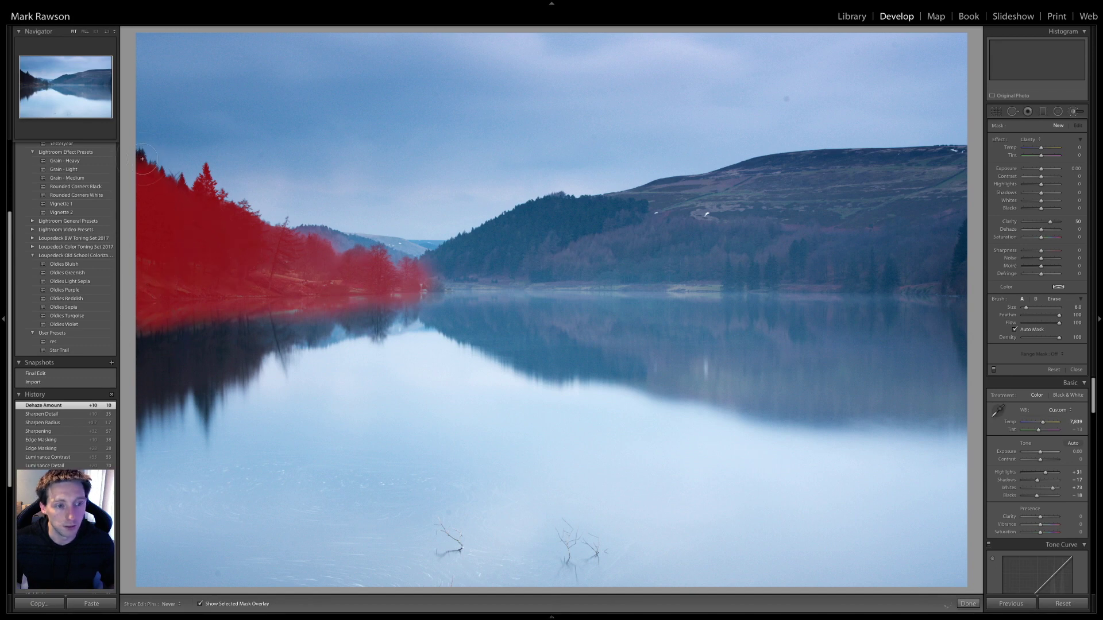
left_click_drag(447, 271, 402, 247)
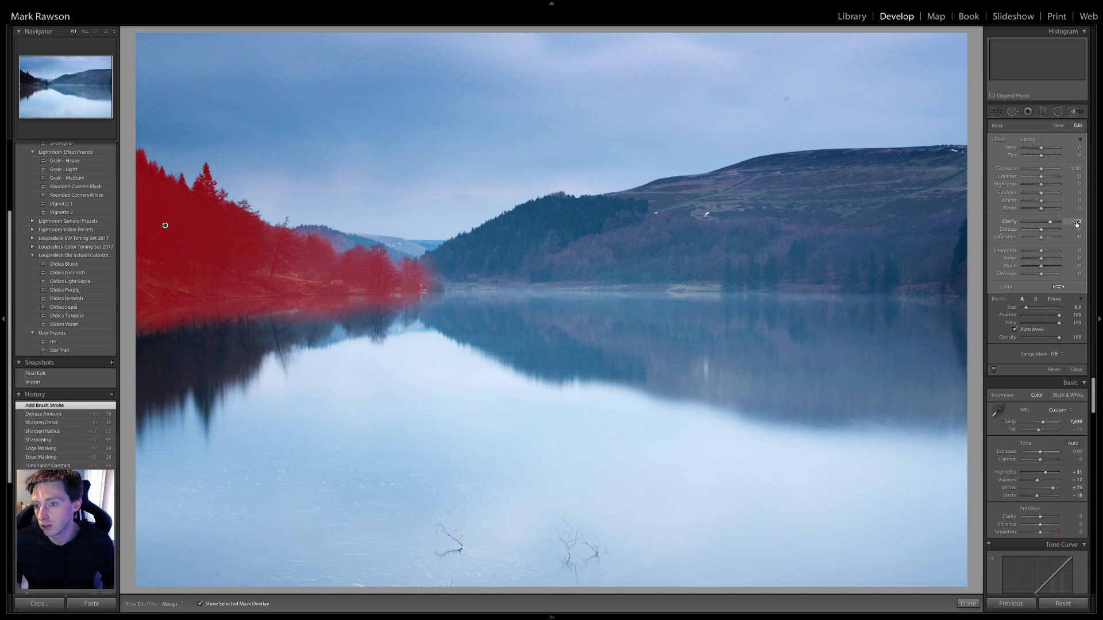
Step: Set the tree mask's Clarity to 45 and zoom in on the trees without the overlay
type("45")
key("Return")
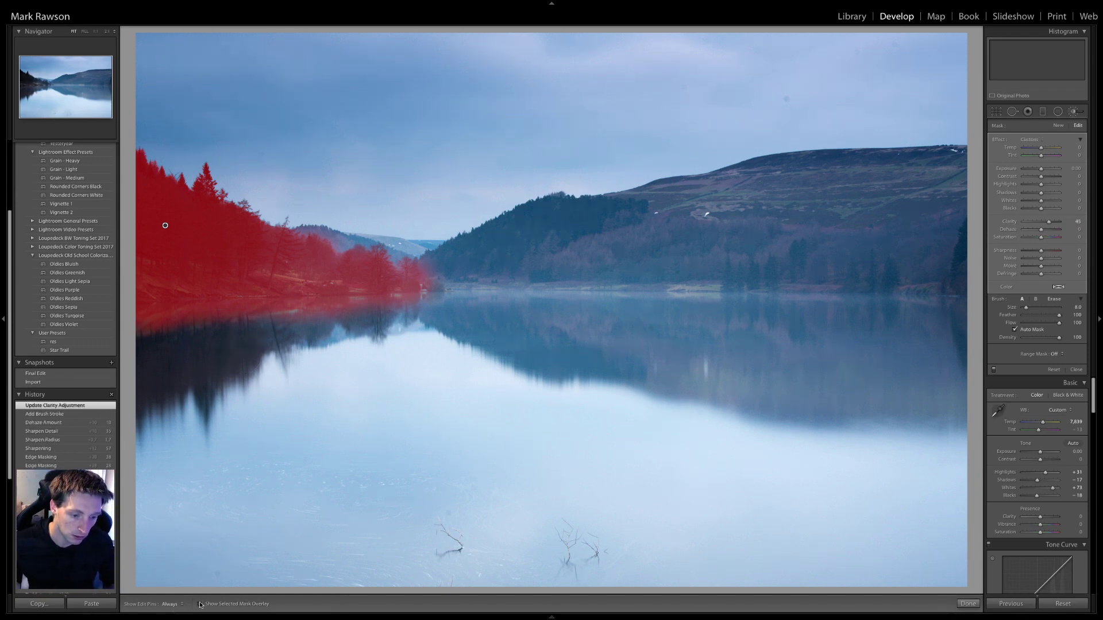
key("o")
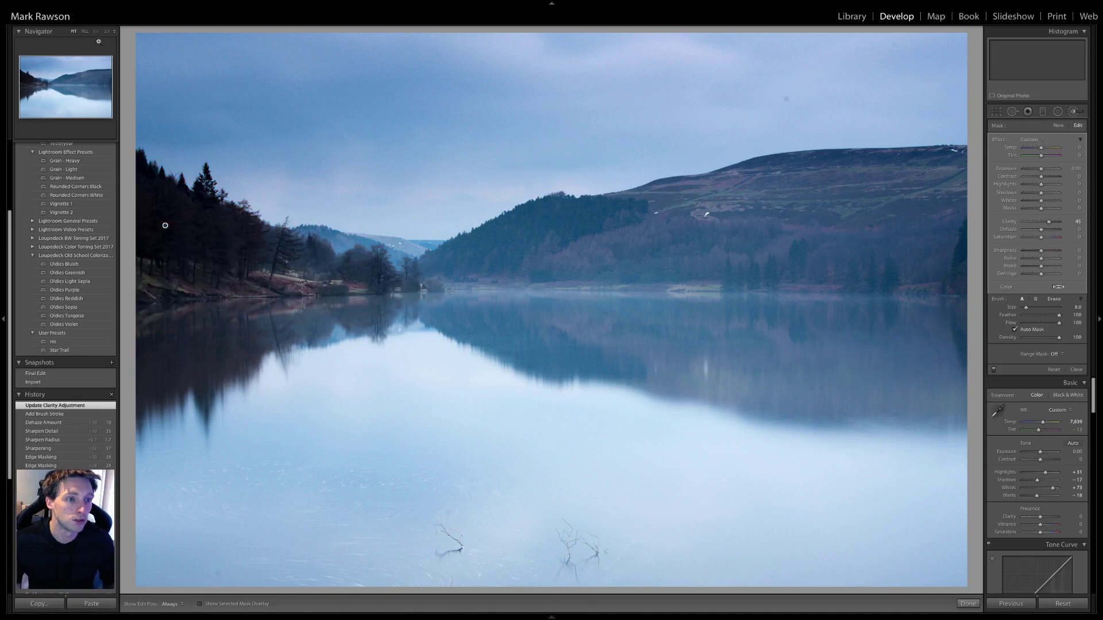
left_click(96, 32)
left_click_drag(143, 321, 231, 373)
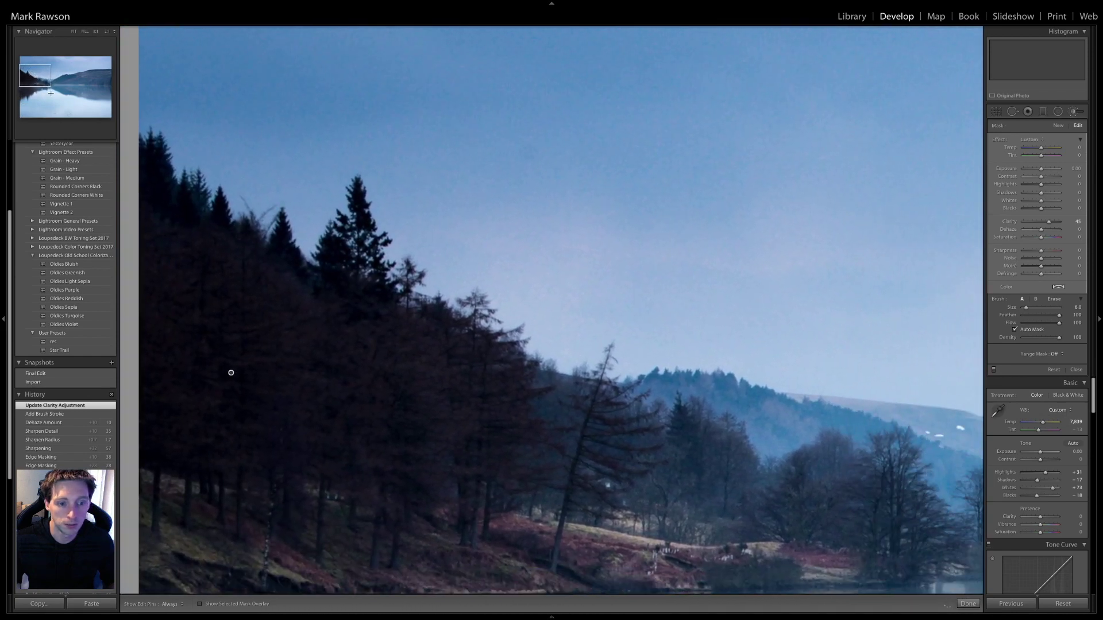
Step: Compare the trees at Clarity 0 versus 45, then lift the mask's Shadows to +14
left_click(1075, 221)
type("0")
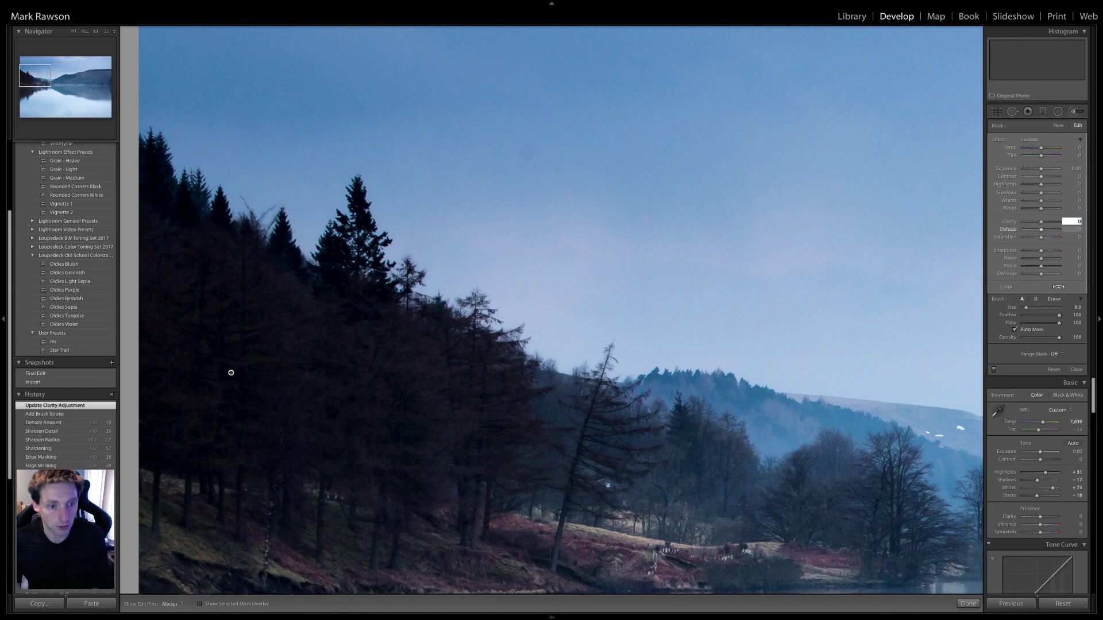
key("Return")
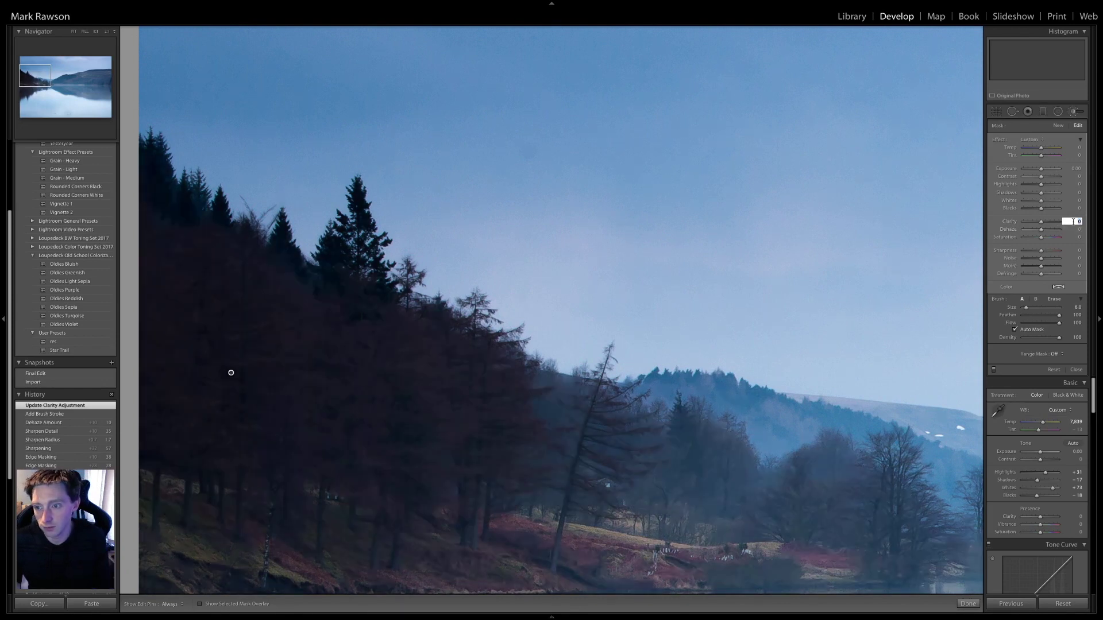
key("Return")
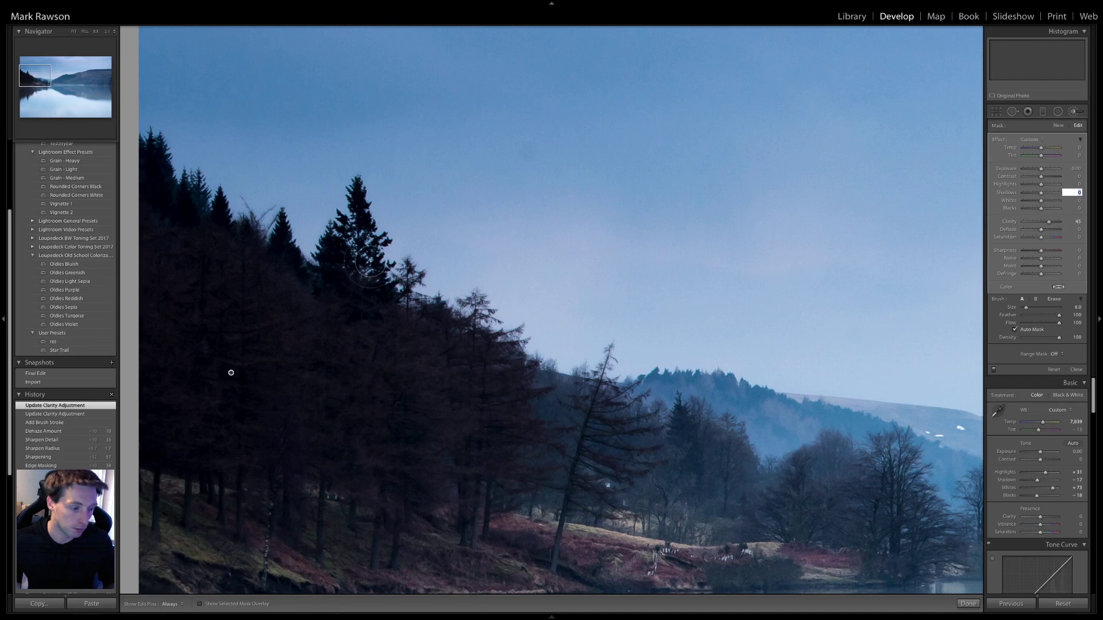
type("14")
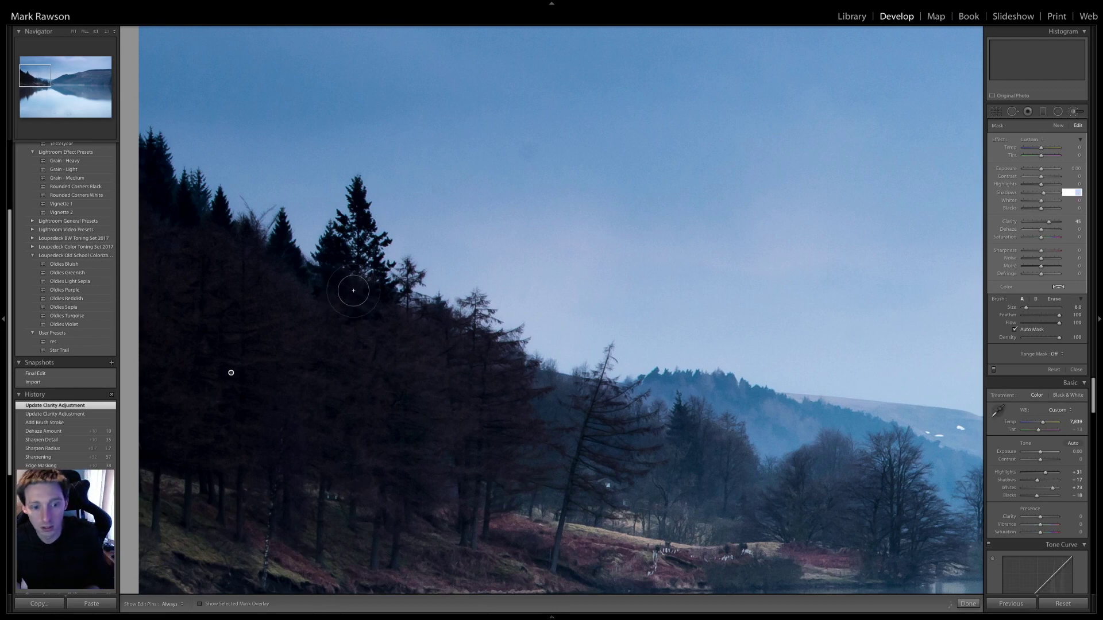
key("Return")
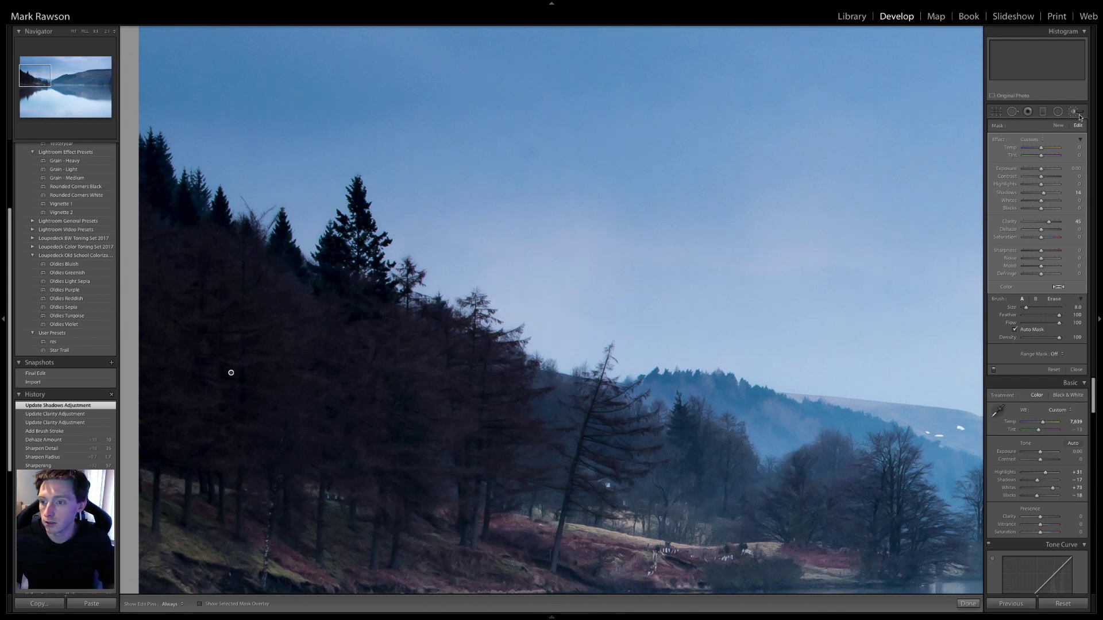
Step: Start a new brush mask with the whole lake scene fitted in view and the mask overlay showing
left_click(1061, 127)
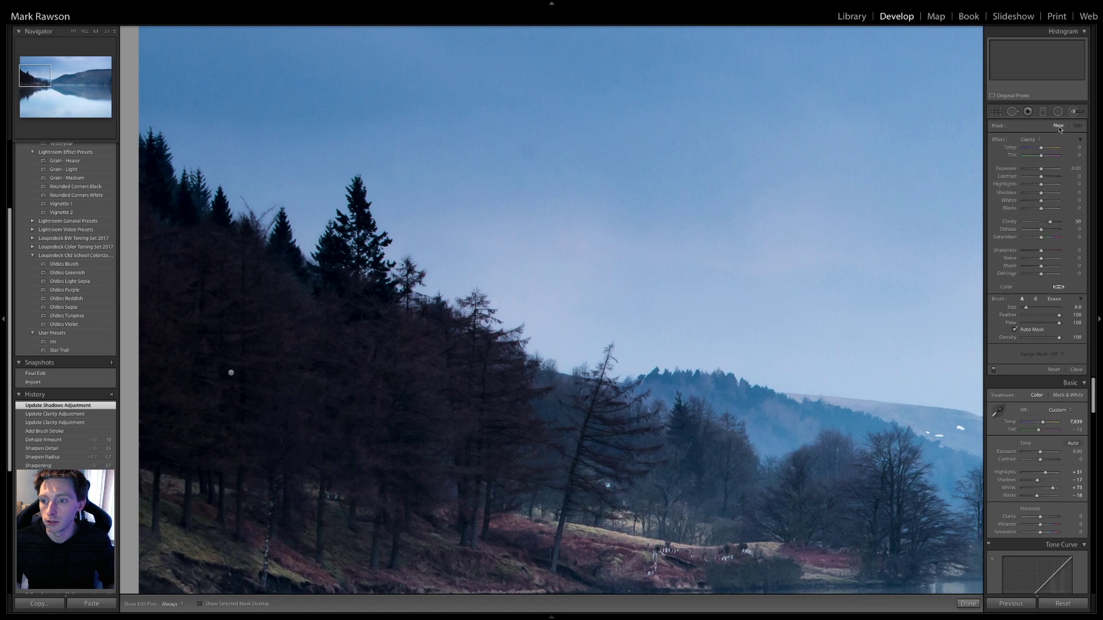
left_click(75, 33)
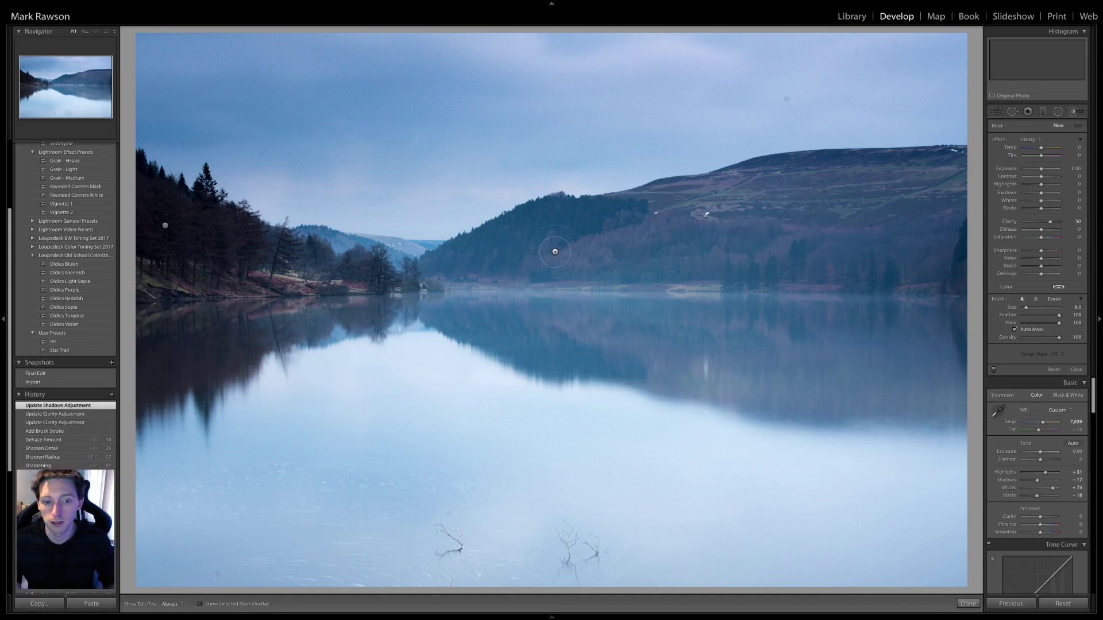
mouse_move(210, 573)
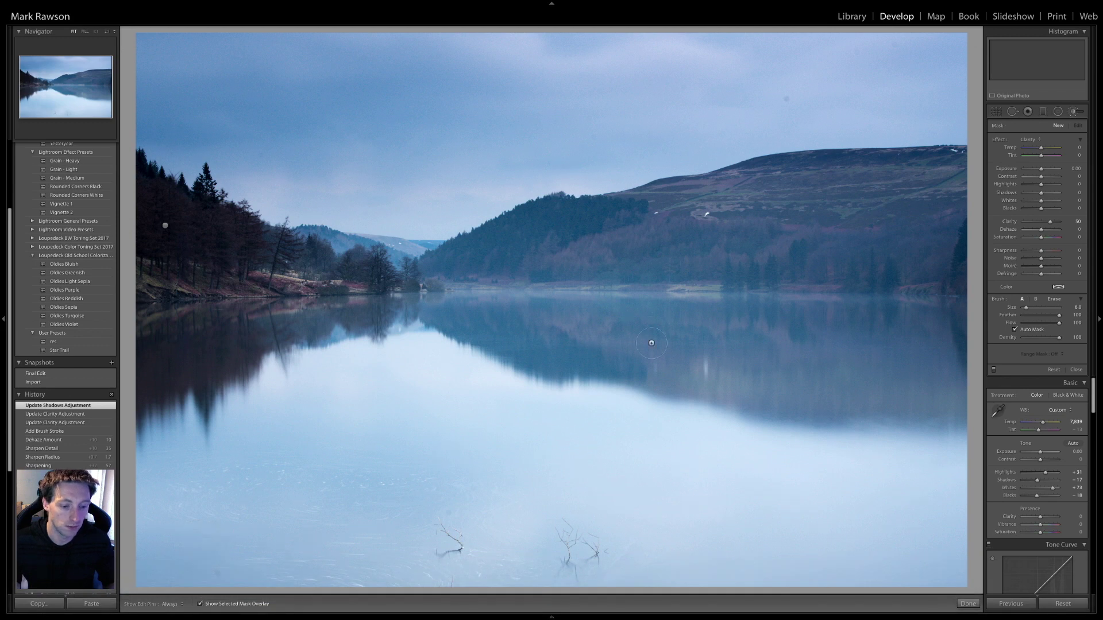
key("h")
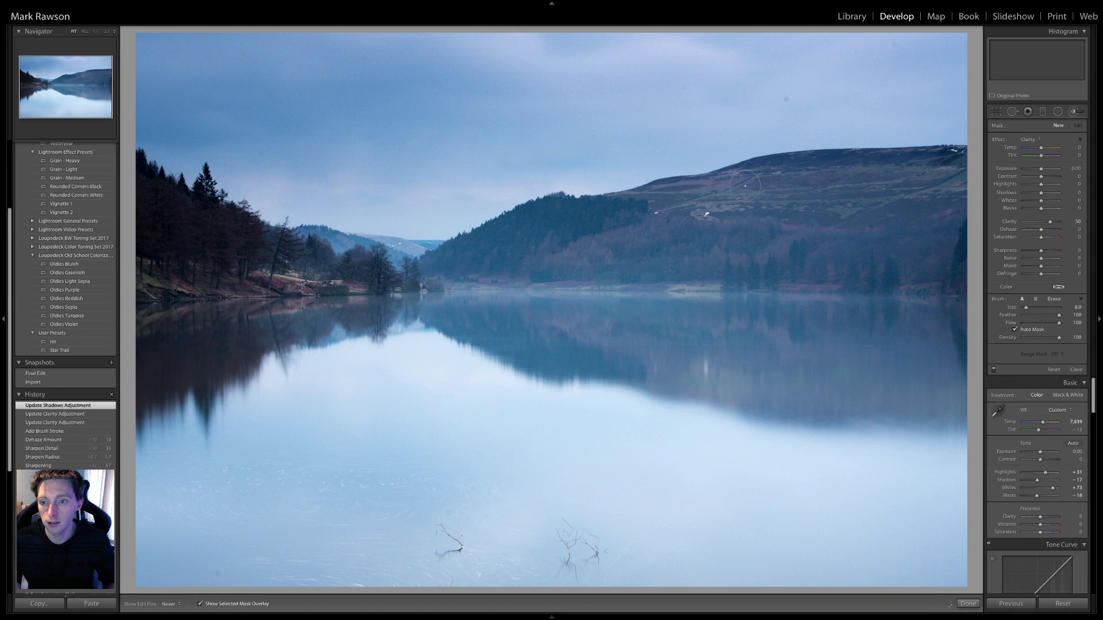
key("o")
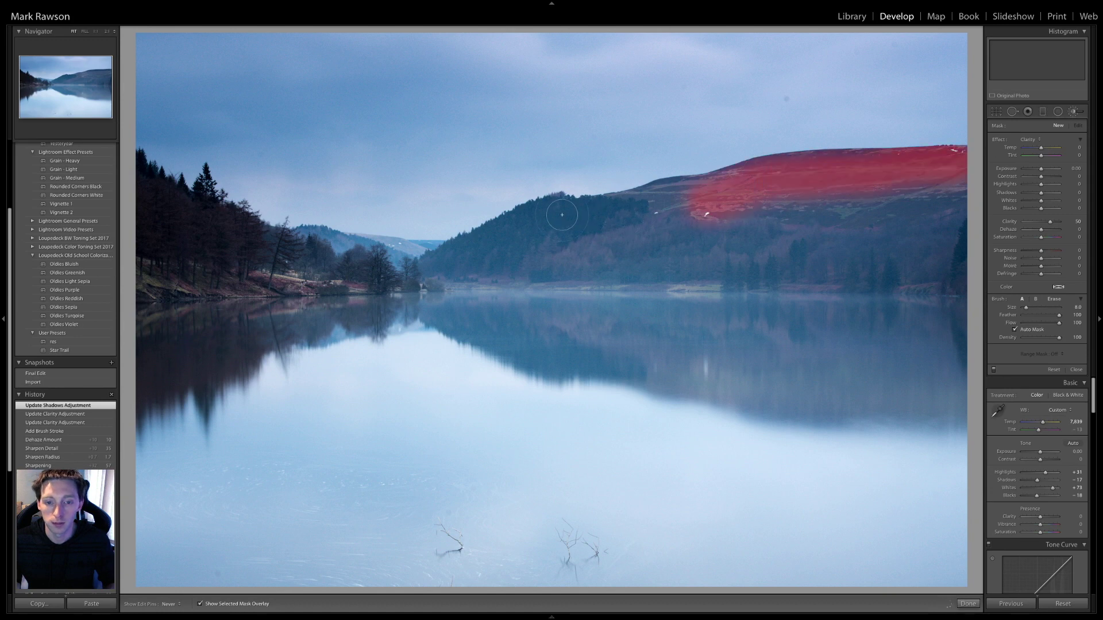
Step: Paint the mask over the right hillside and along the shoreline out to the right edge
mouse_move(505, 231)
left_mouse_down()
mouse_move(439, 267)
mouse_move(449, 270)
left_mouse_up()
left_click_drag(654, 278, 773, 274)
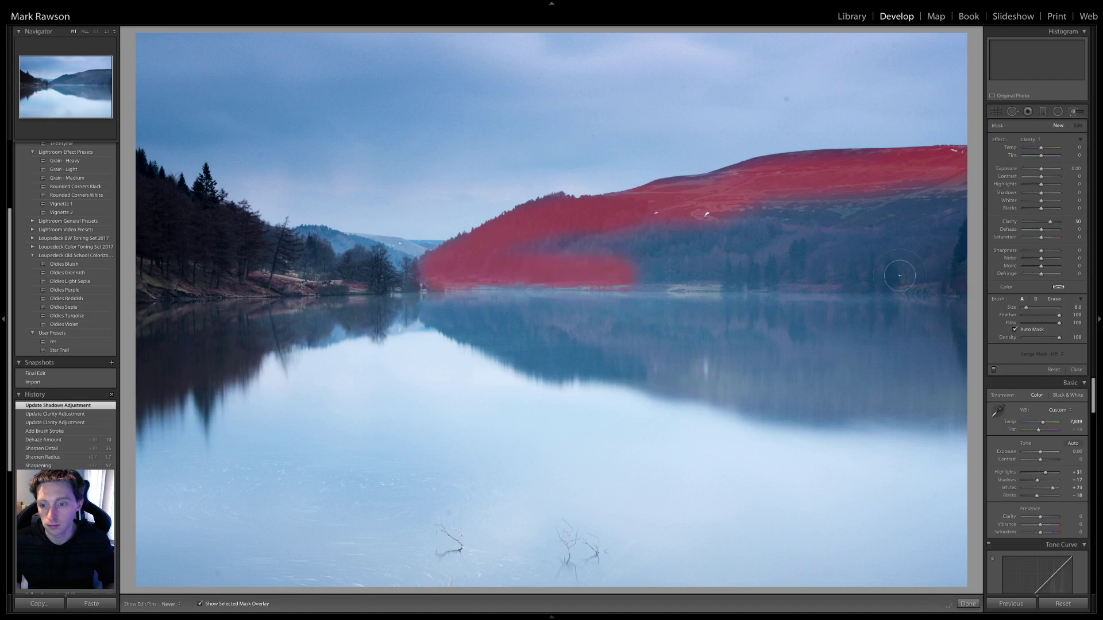
mouse_move(967, 190)
left_mouse_down()
mouse_move(665, 225)
mouse_move(631, 247)
mouse_move(955, 227)
mouse_move(712, 243)
mouse_move(779, 258)
mouse_move(937, 253)
mouse_move(915, 252)
mouse_move(944, 183)
mouse_move(868, 167)
left_mouse_up()
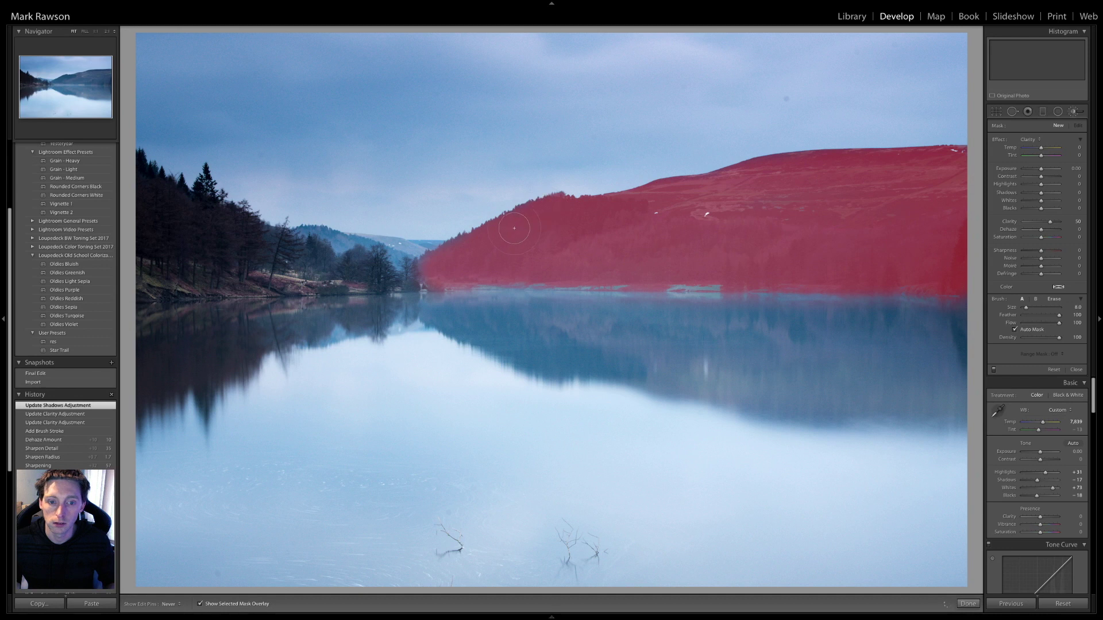
left_click_drag(434, 268, 598, 268)
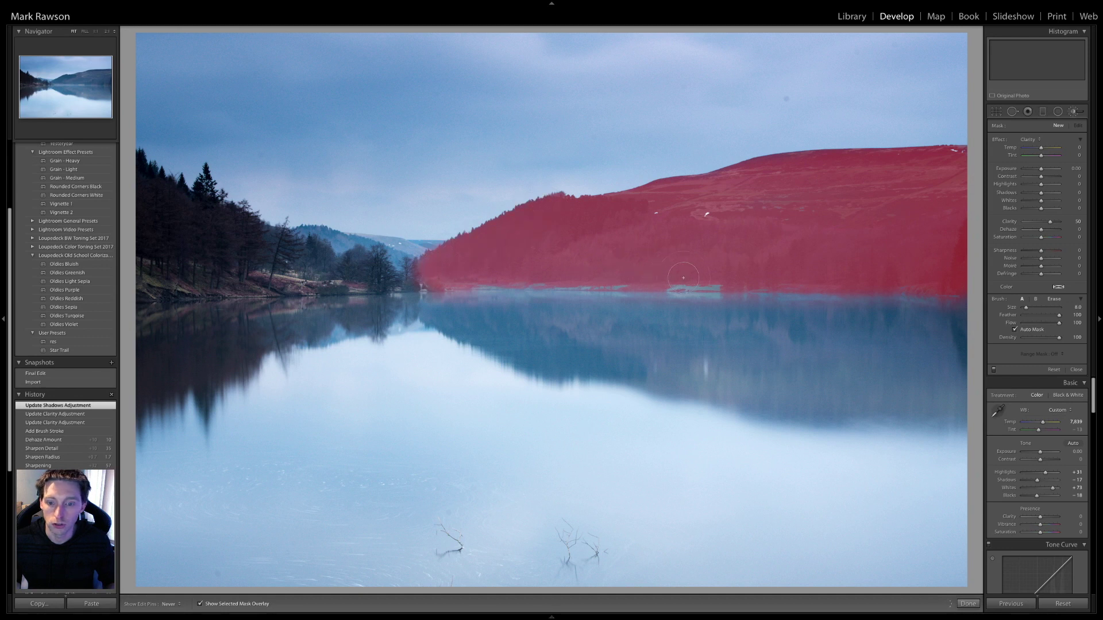
left_click_drag(671, 292, 695, 289)
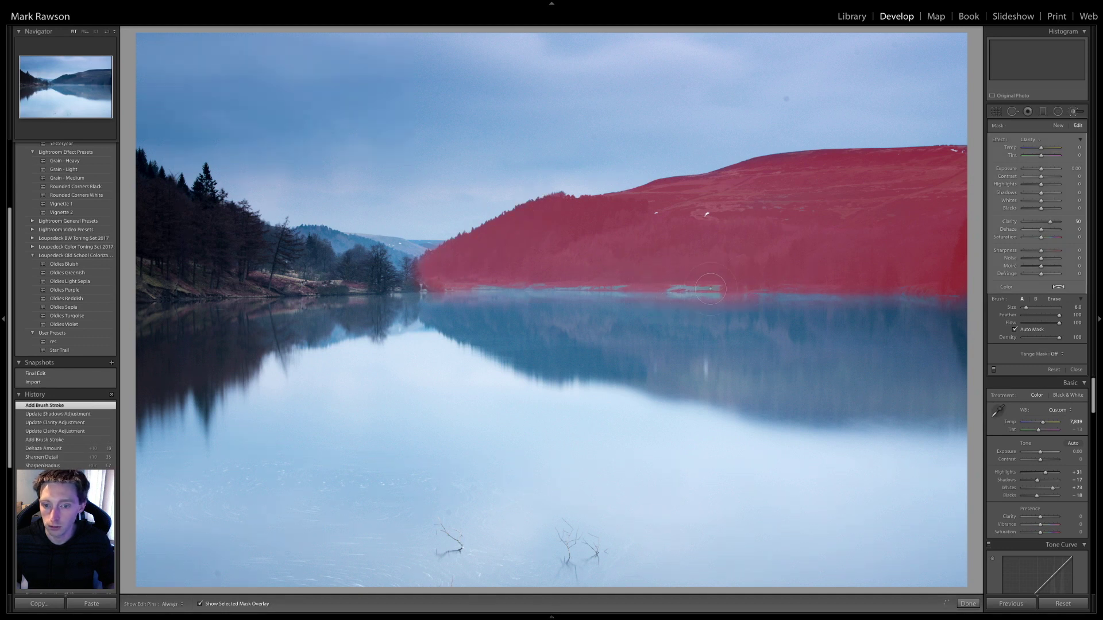
key("h")
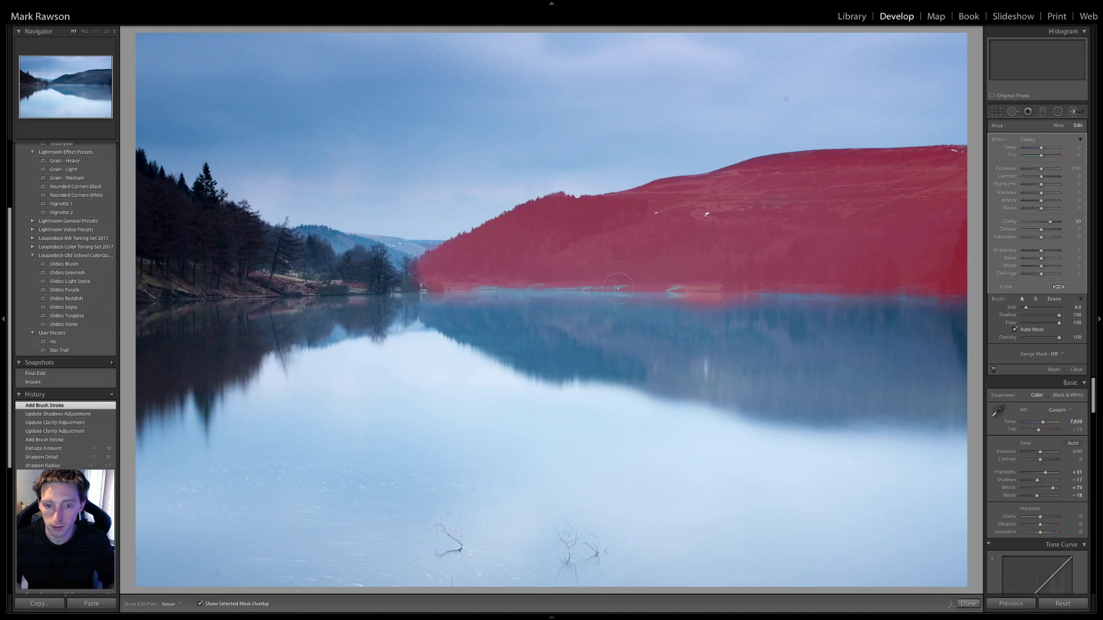
left_click_drag(550, 288, 509, 287)
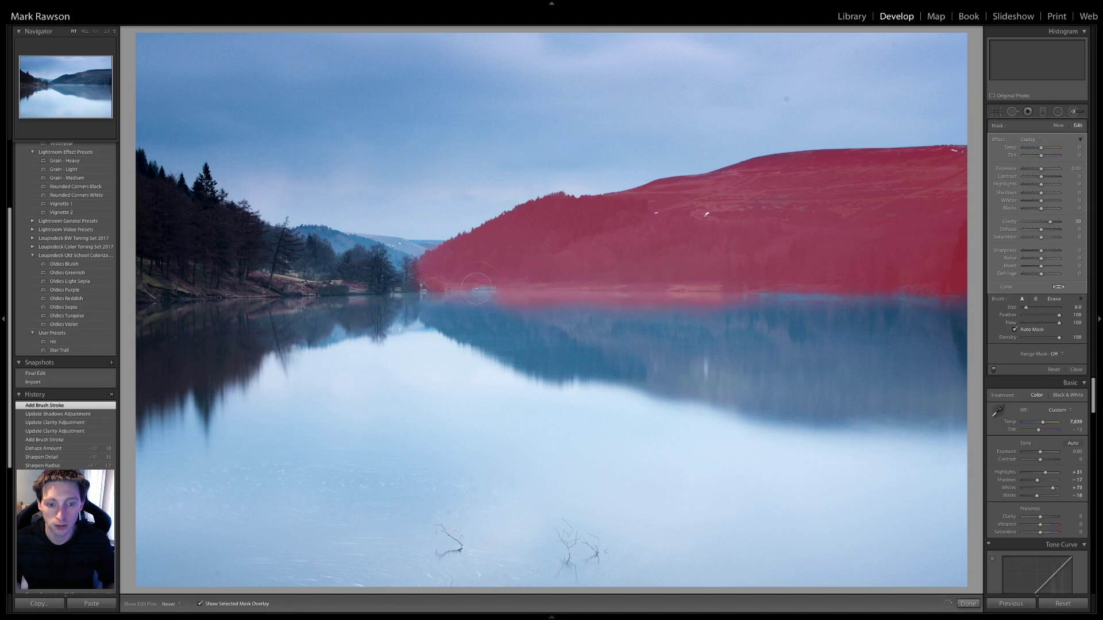
left_click_drag(784, 289, 957, 288)
key("h")
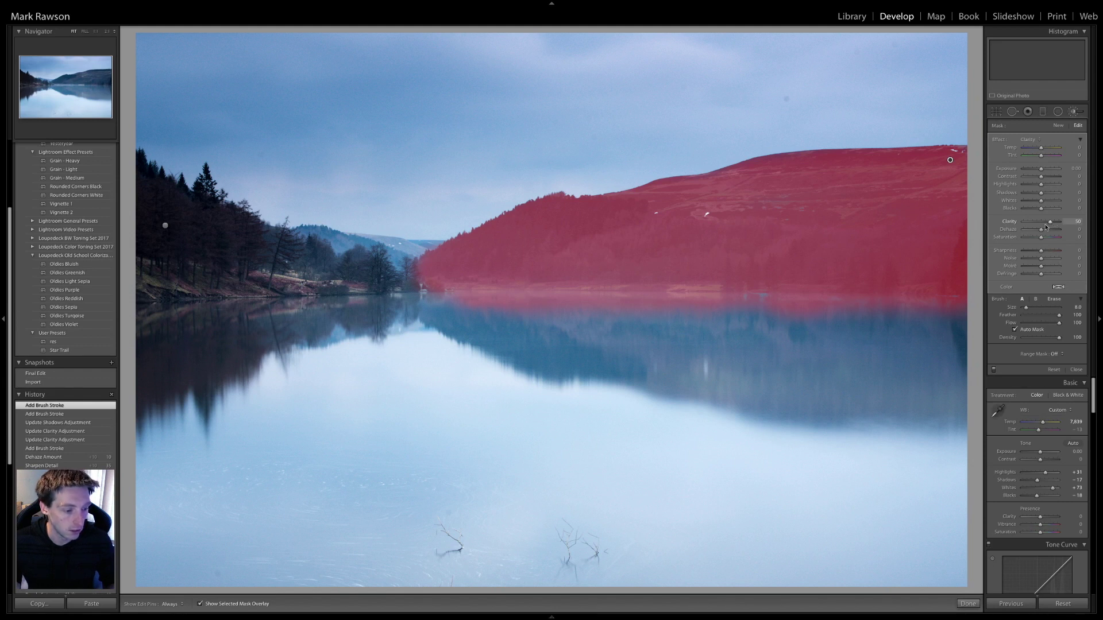
Step: Set the hillside mask's Clarity to 4, hide the overlay, and zoom in on the right hillside
left_click(1075, 221)
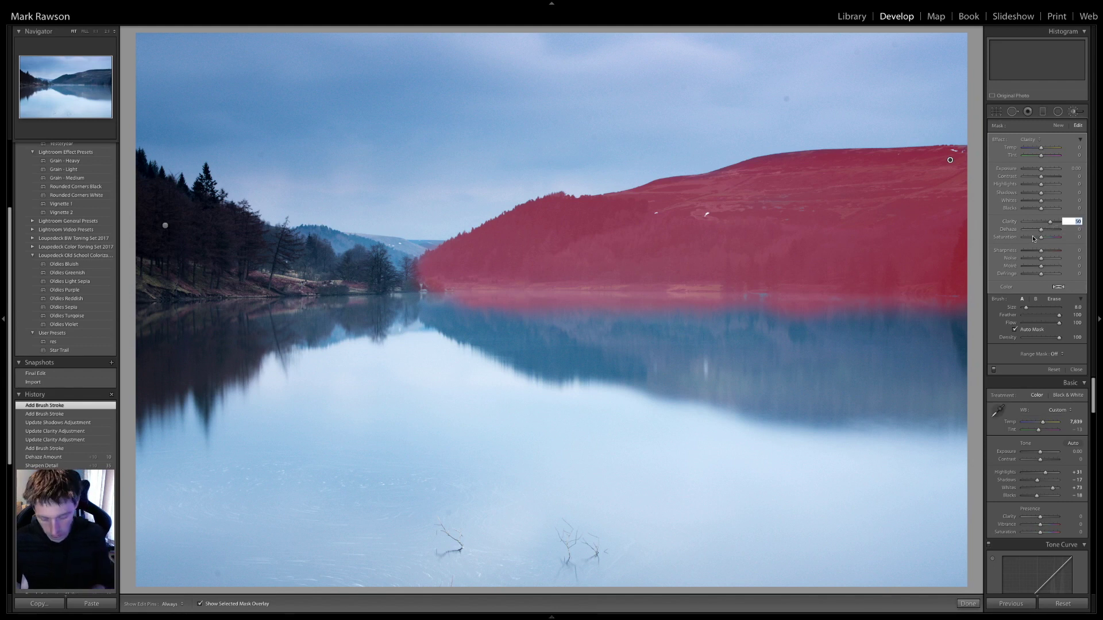
type("4")
key("Return")
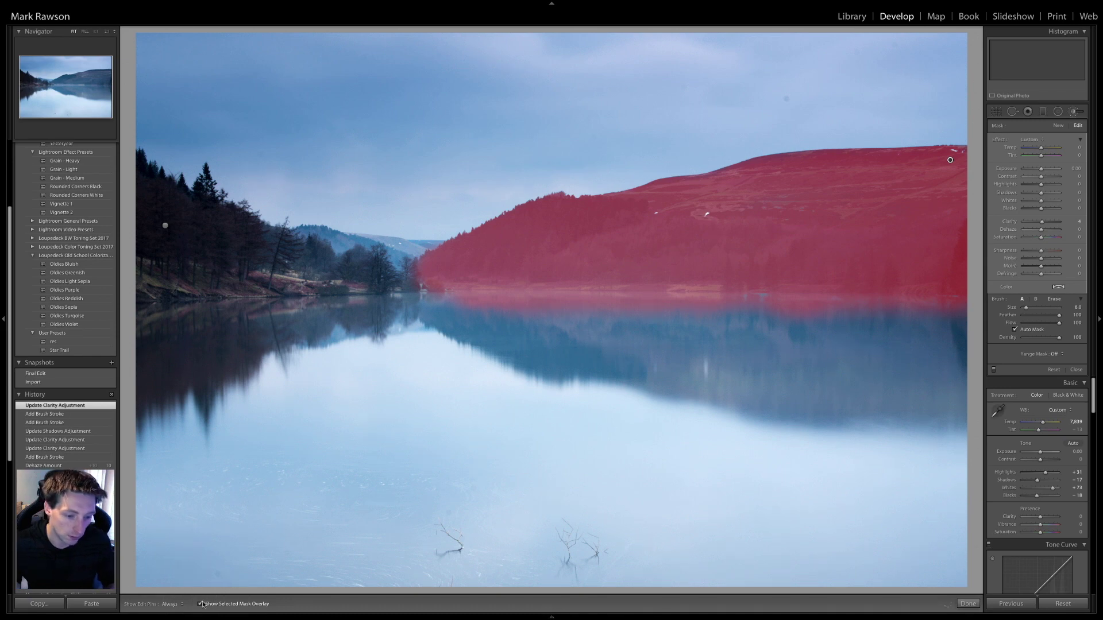
left_click(199, 604)
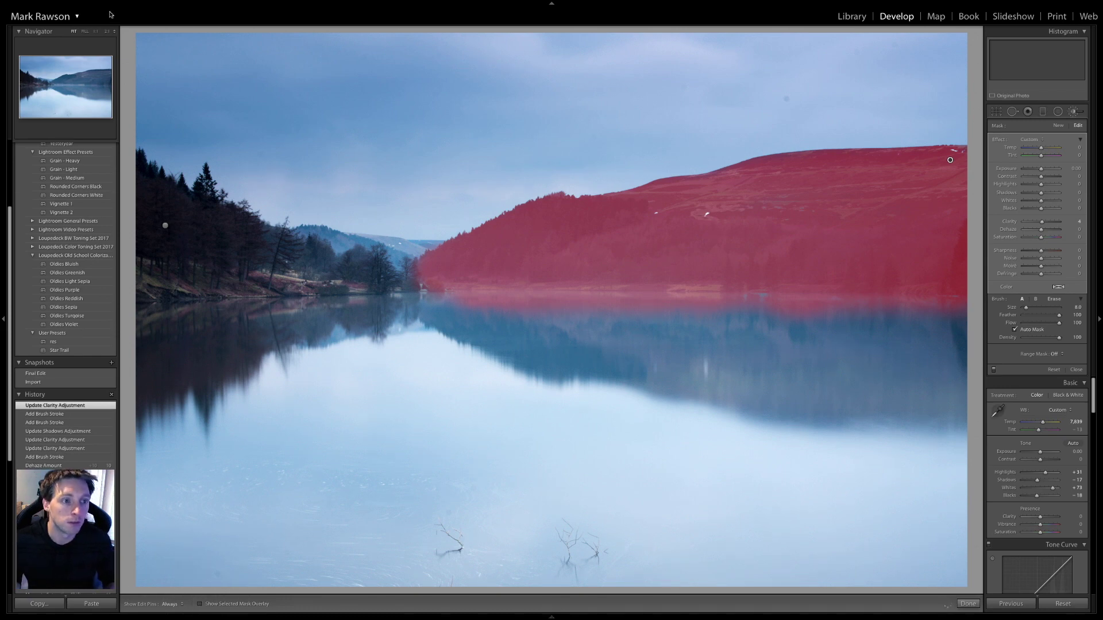
left_click(95, 32)
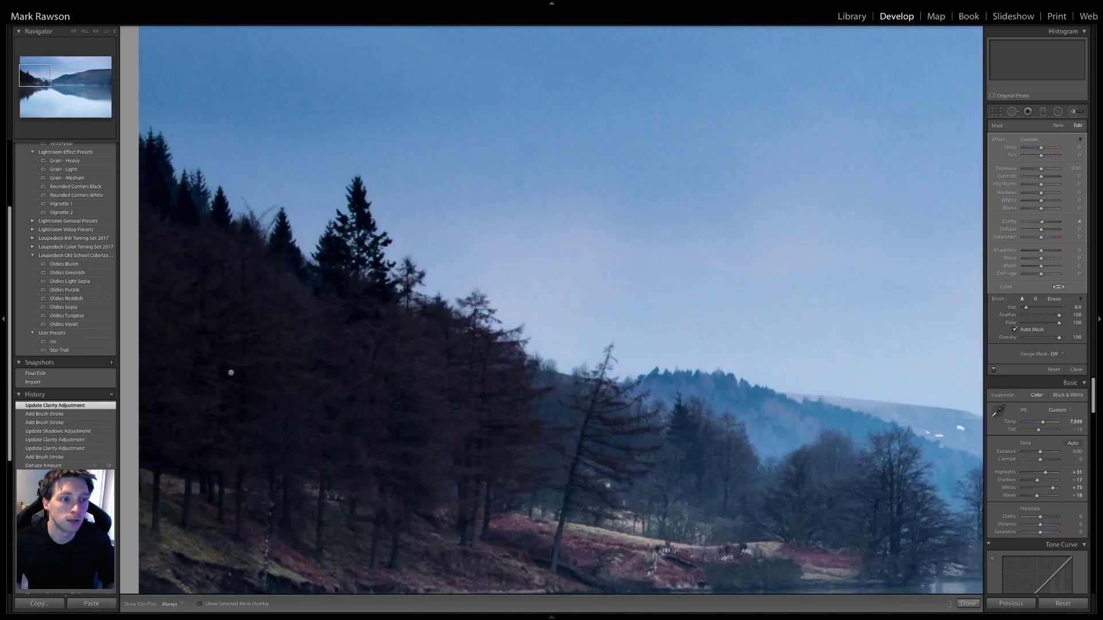
left_click(64, 79)
left_click_drag(63, 80, 72, 77)
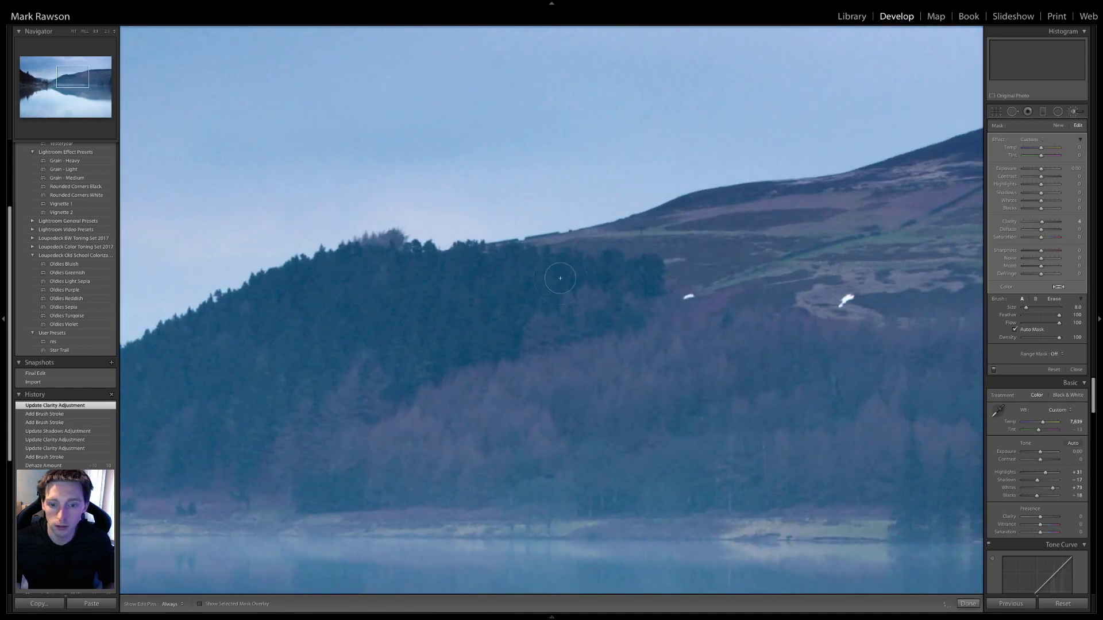
Step: Re-enter Clarity 4 and set Dehaze to 17 on the hillside brush mask
left_click(1072, 229)
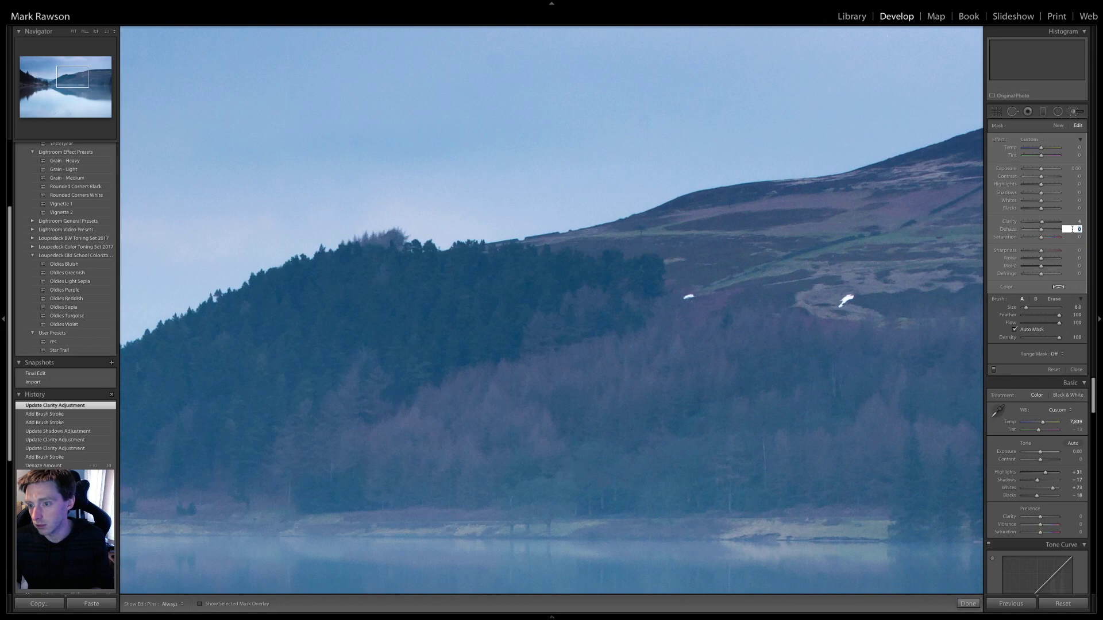
left_click_drag(1078, 222, 1070, 226)
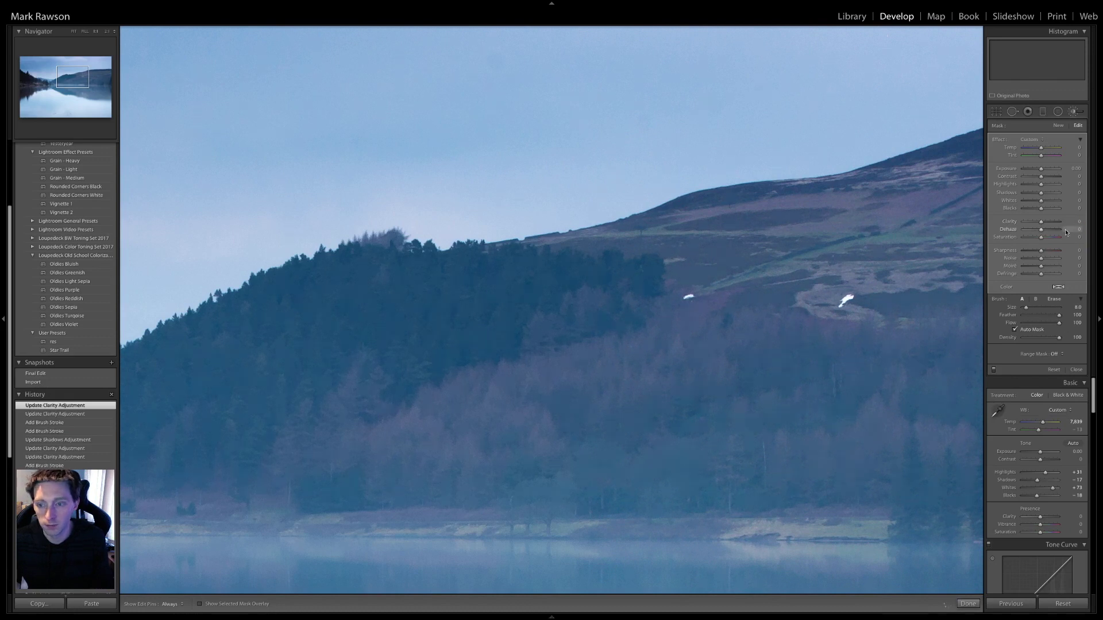
left_click(1074, 222)
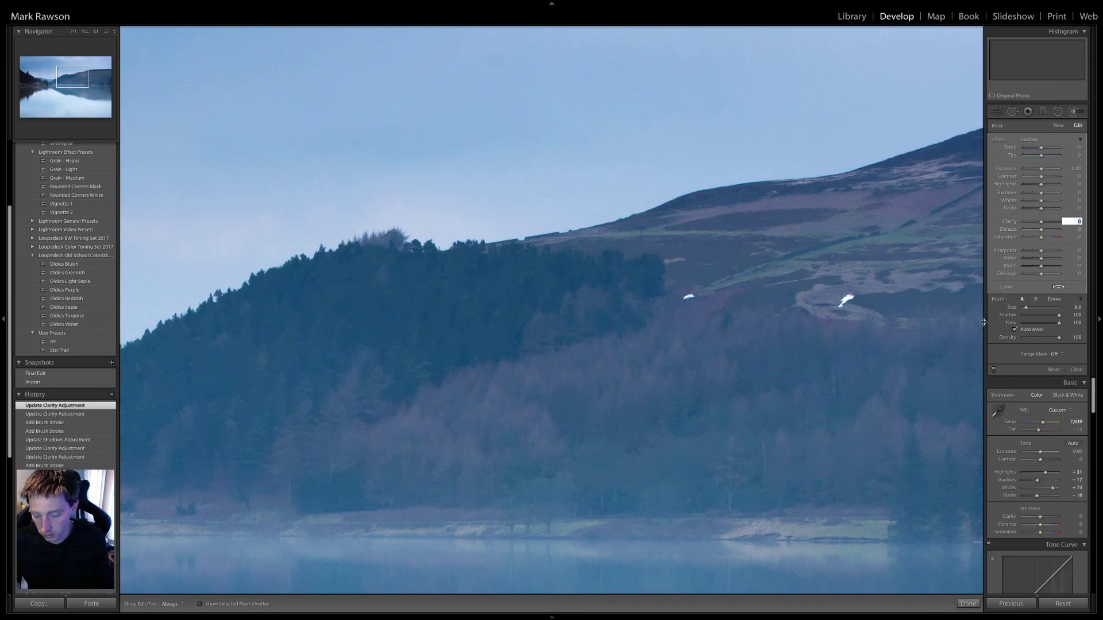
type("4")
key("Return")
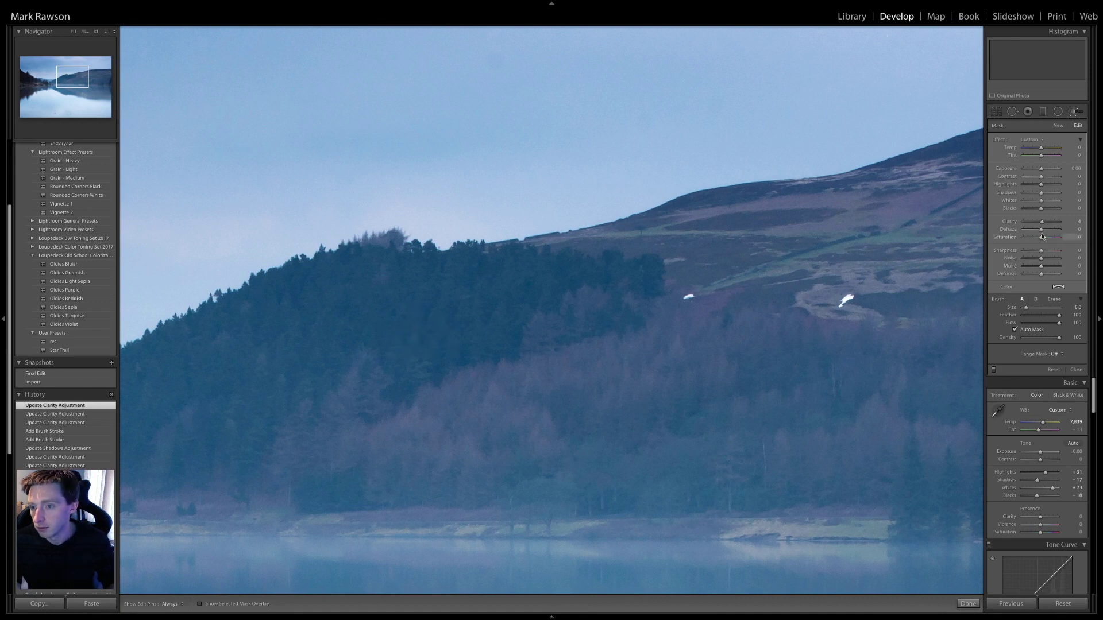
left_click(1063, 232)
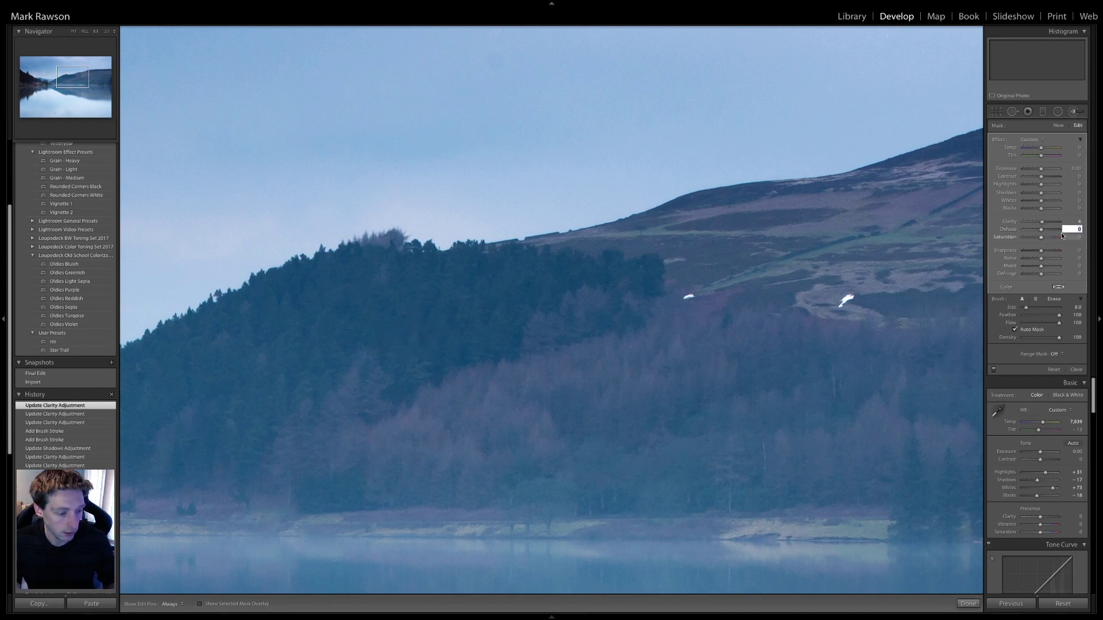
type("17")
key("Return")
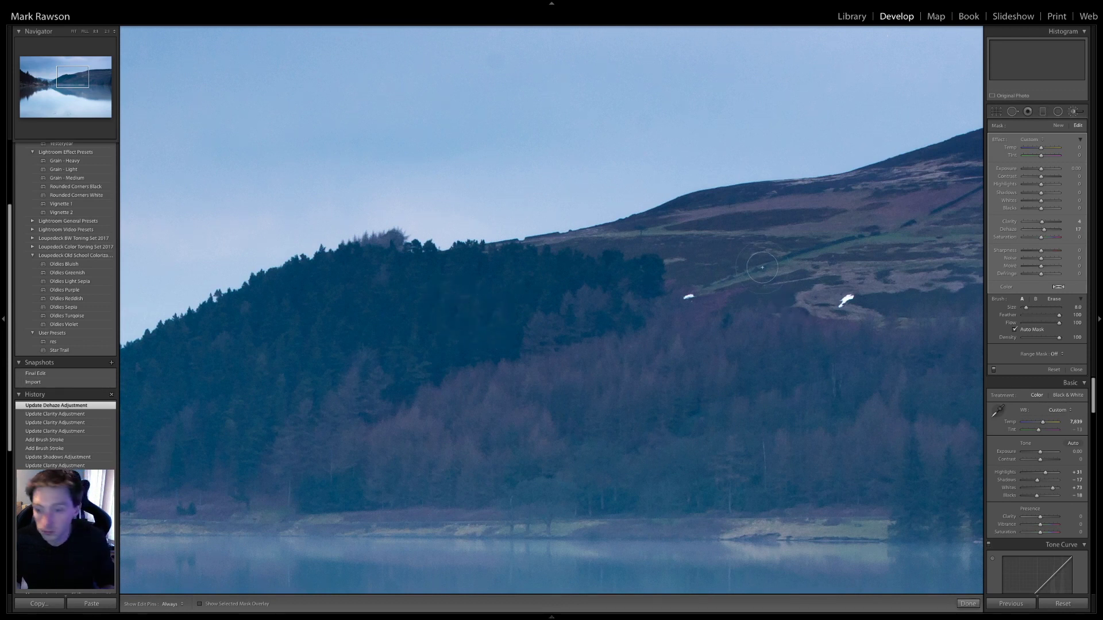
Step: Keep the mask's Highlights at 0 and set its Exposure to -0.06
left_click(1073, 184)
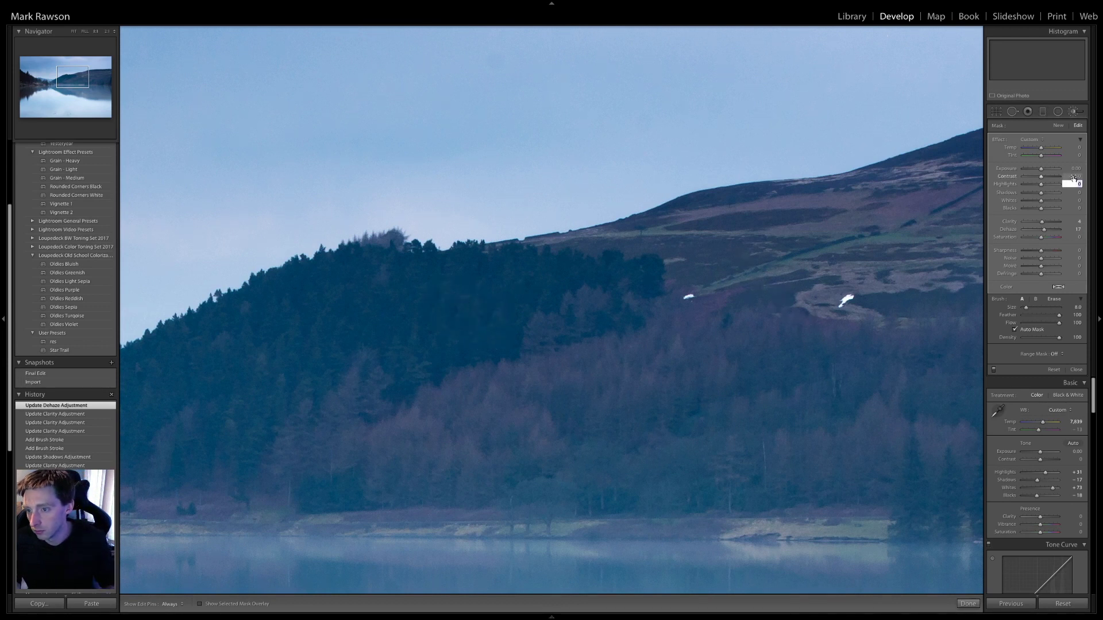
key("Return")
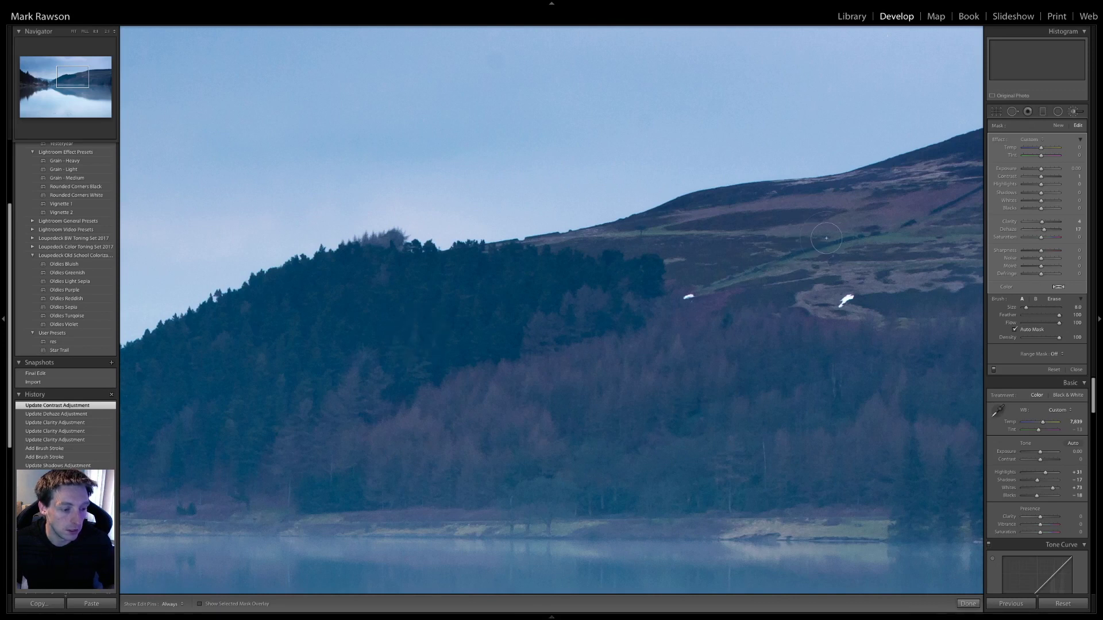
left_click(1075, 169)
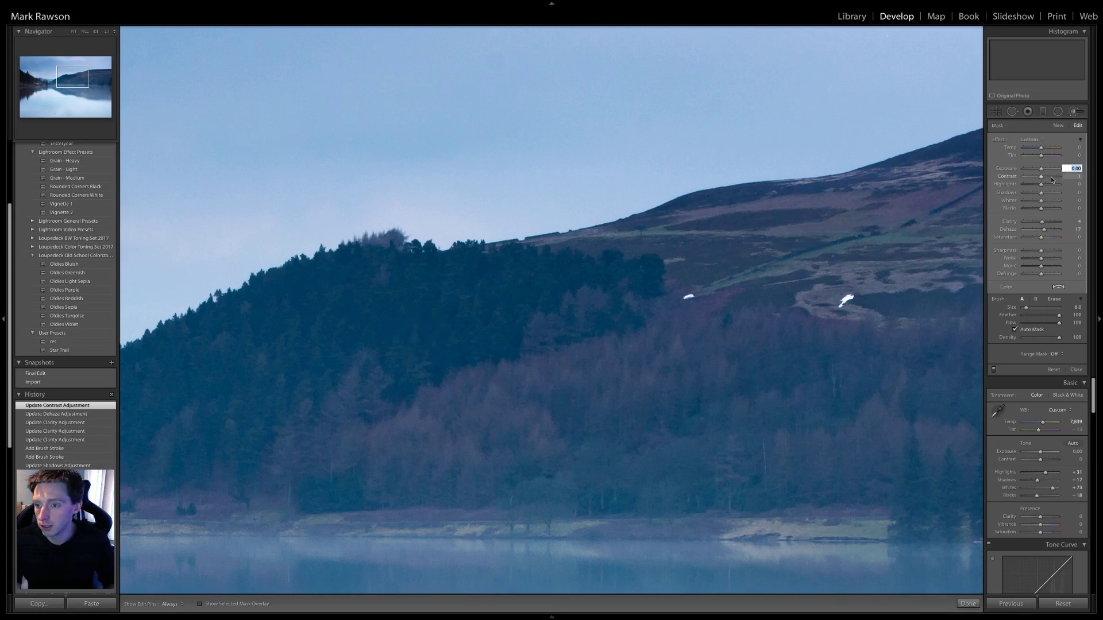
type("- 0")
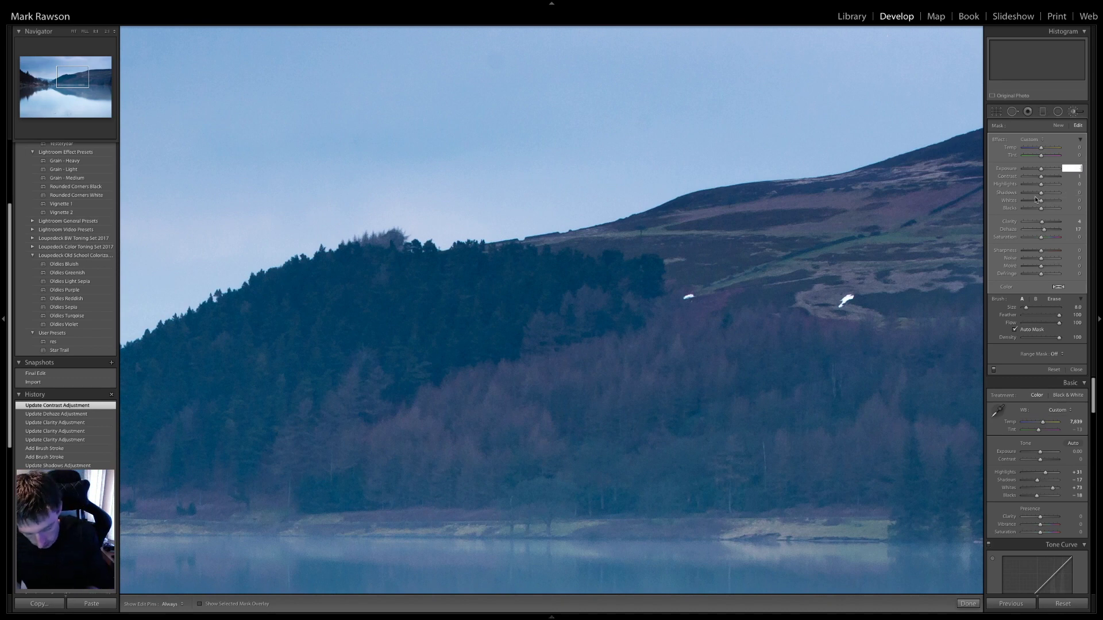
type(".06")
key("Return")
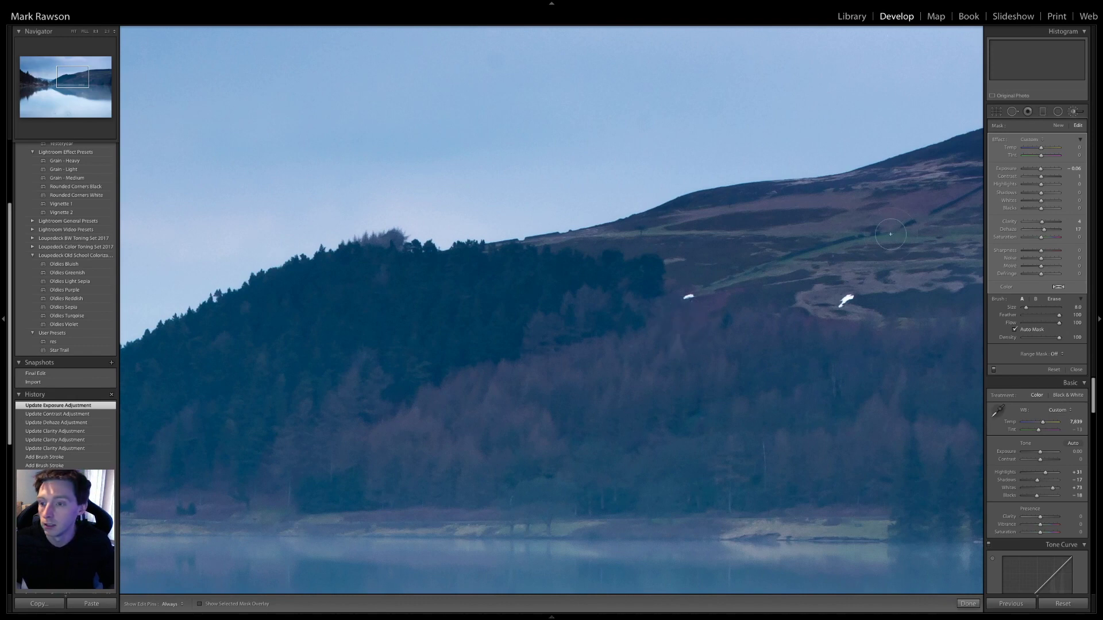
Step: Close the adjustment brush and fit the whole reservoir photo in the view
left_click(1072, 112)
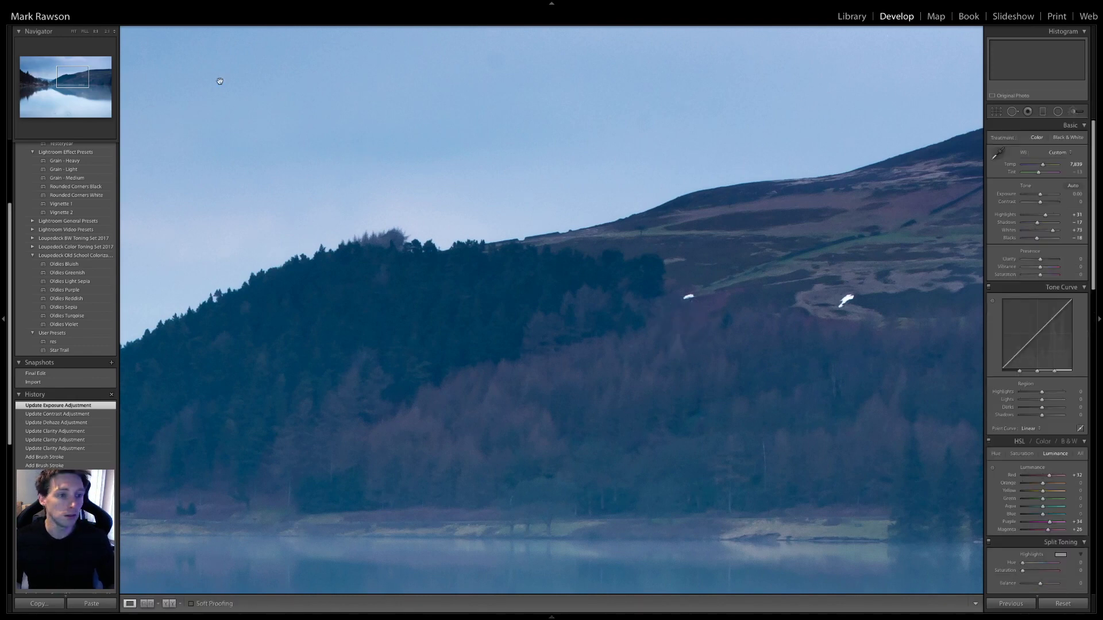
left_click(73, 32)
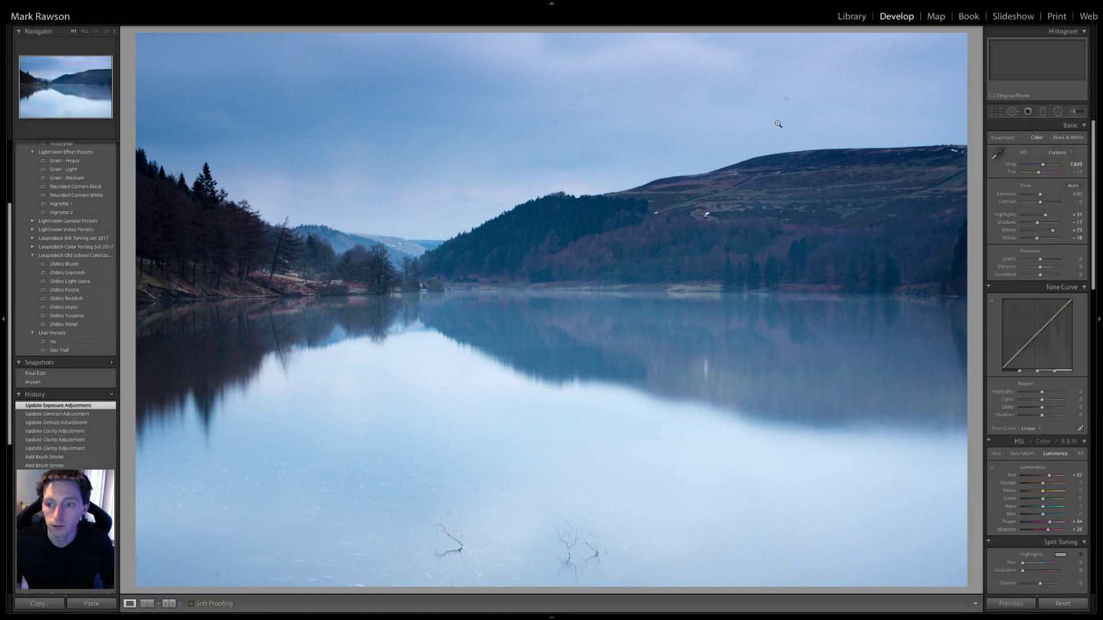
Step: Heal seven dust spots across the sky and above the left treeline with Spot Removal
left_click(1012, 112)
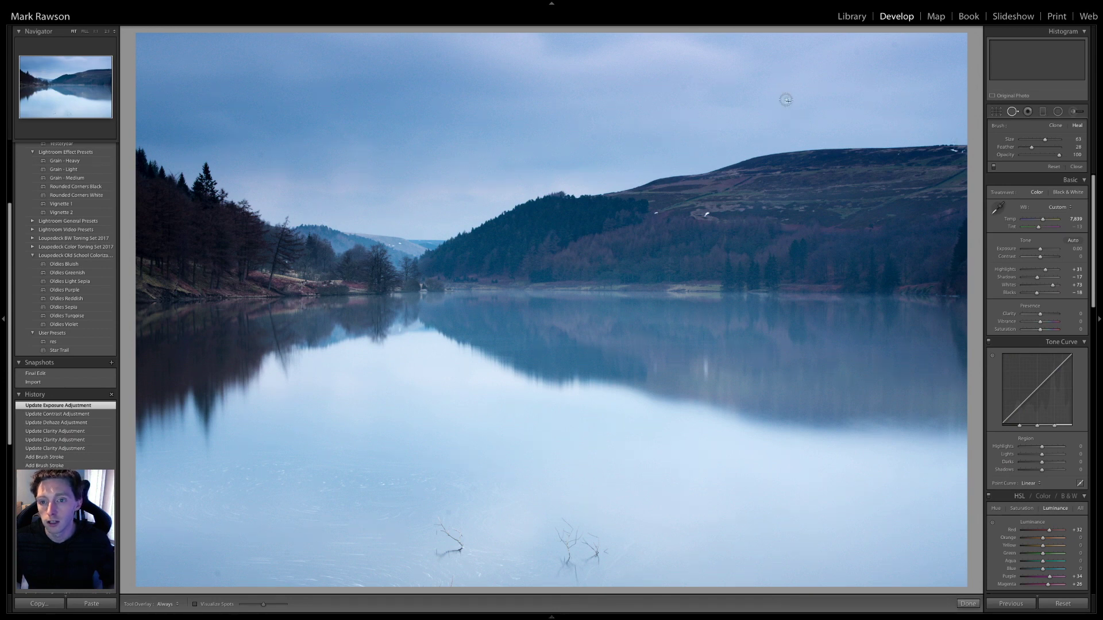
left_click_drag(784, 101, 787, 98)
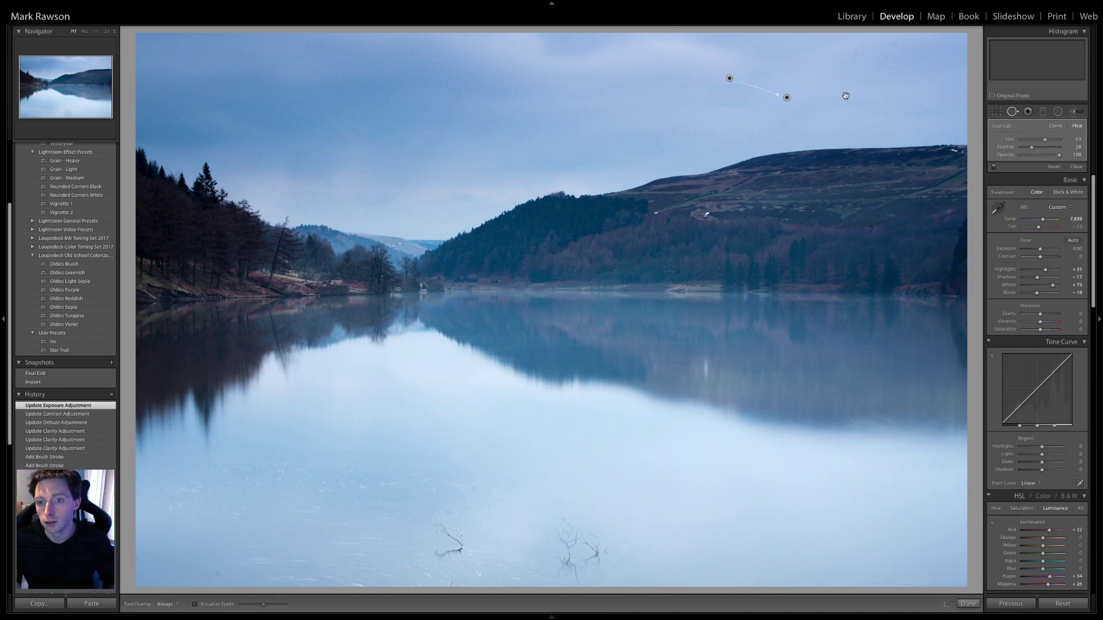
left_click(857, 52)
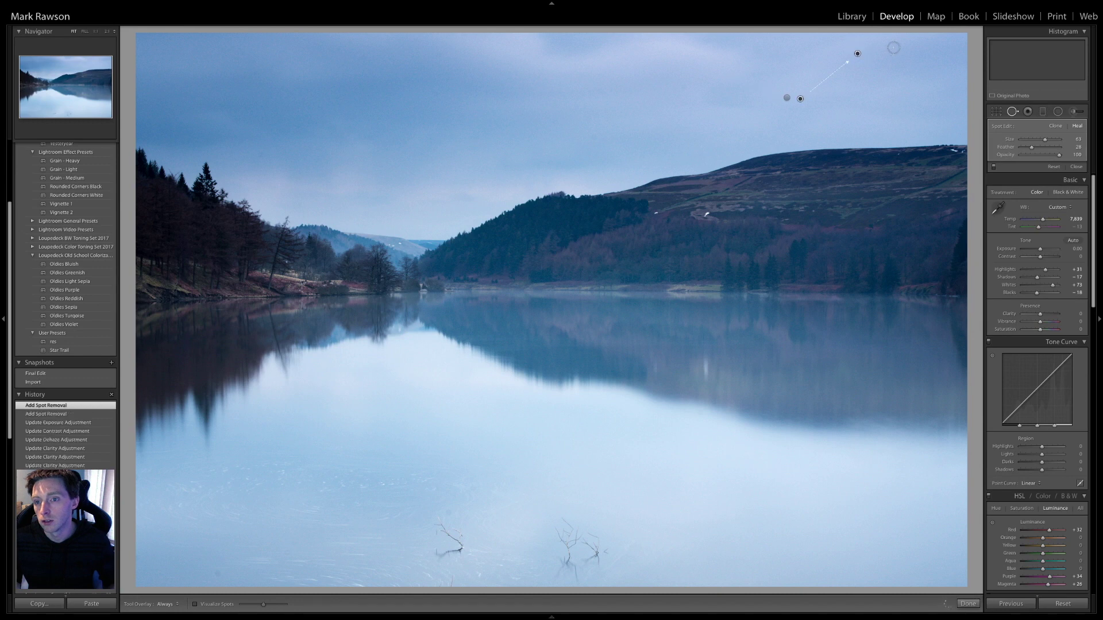
left_click_drag(893, 45, 892, 45)
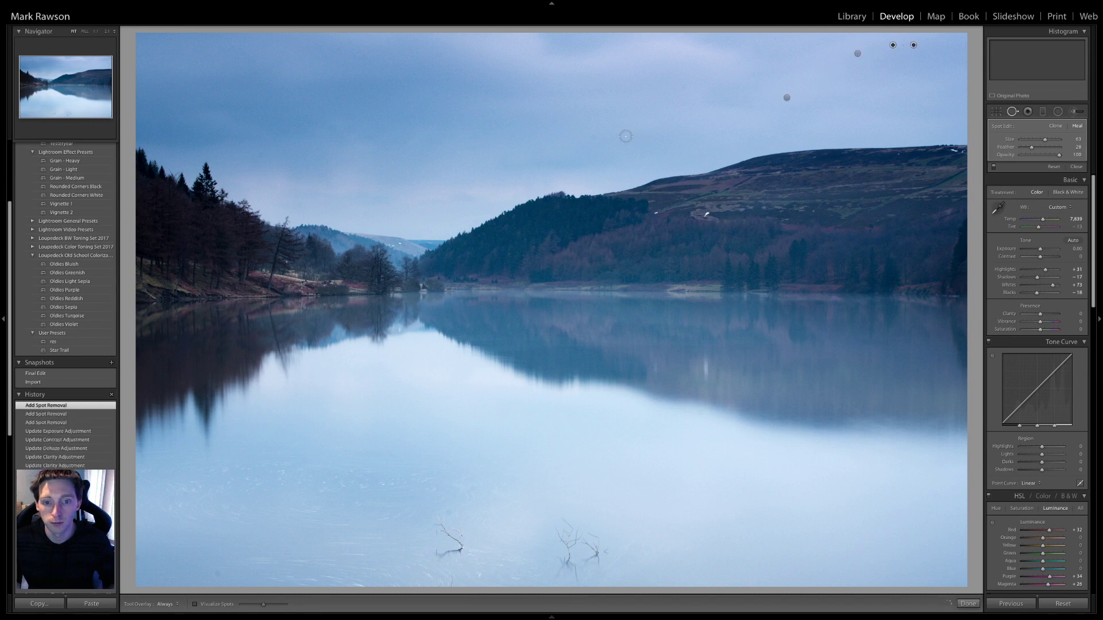
left_click(594, 135)
left_click(685, 89)
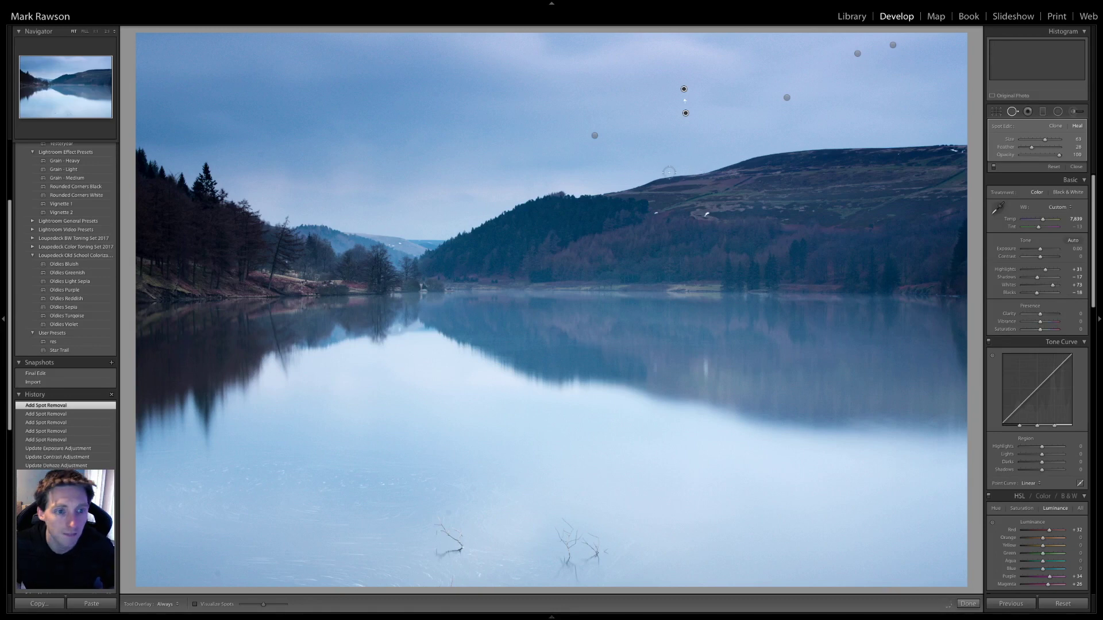
left_click(260, 157)
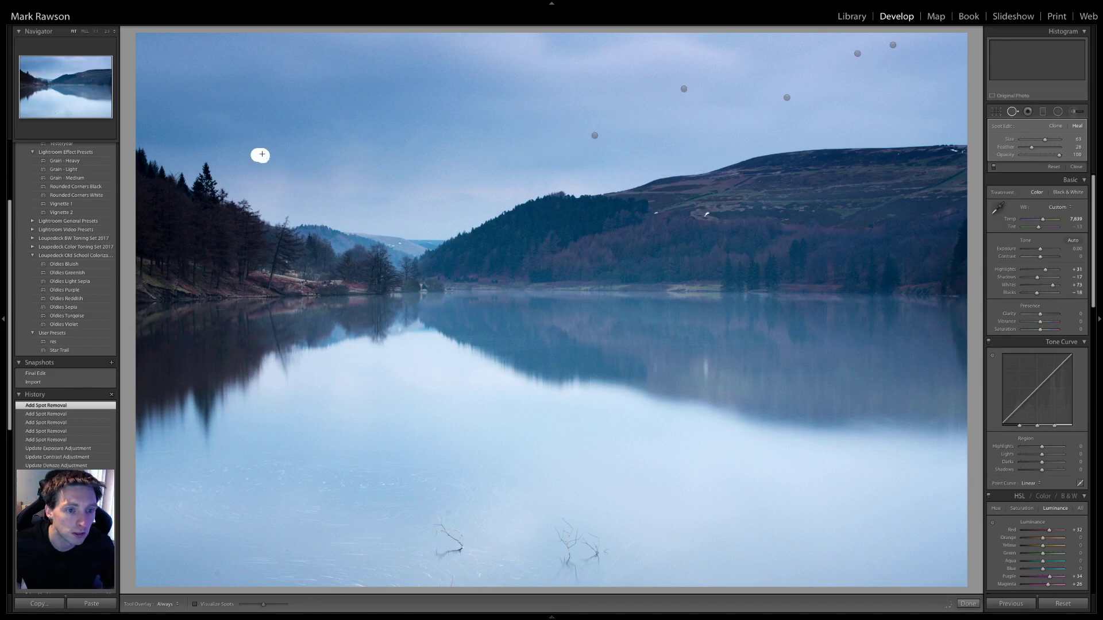
left_click(375, 98)
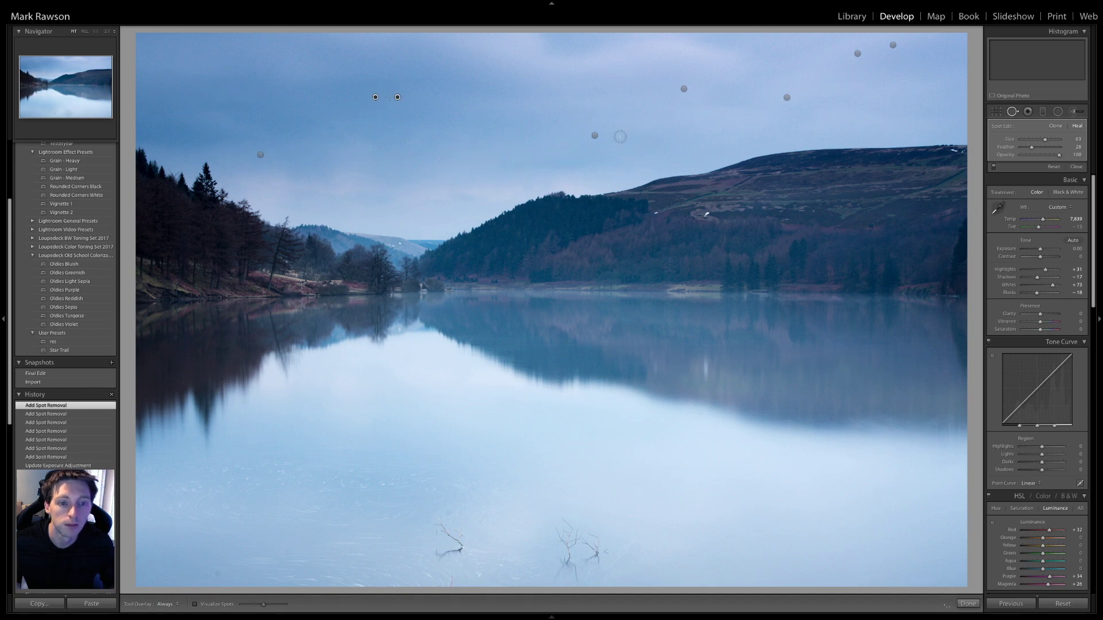
Step: Toggle the spot fixes to check the result, adjust the high-sky heal, and close the tool
left_click(1013, 112)
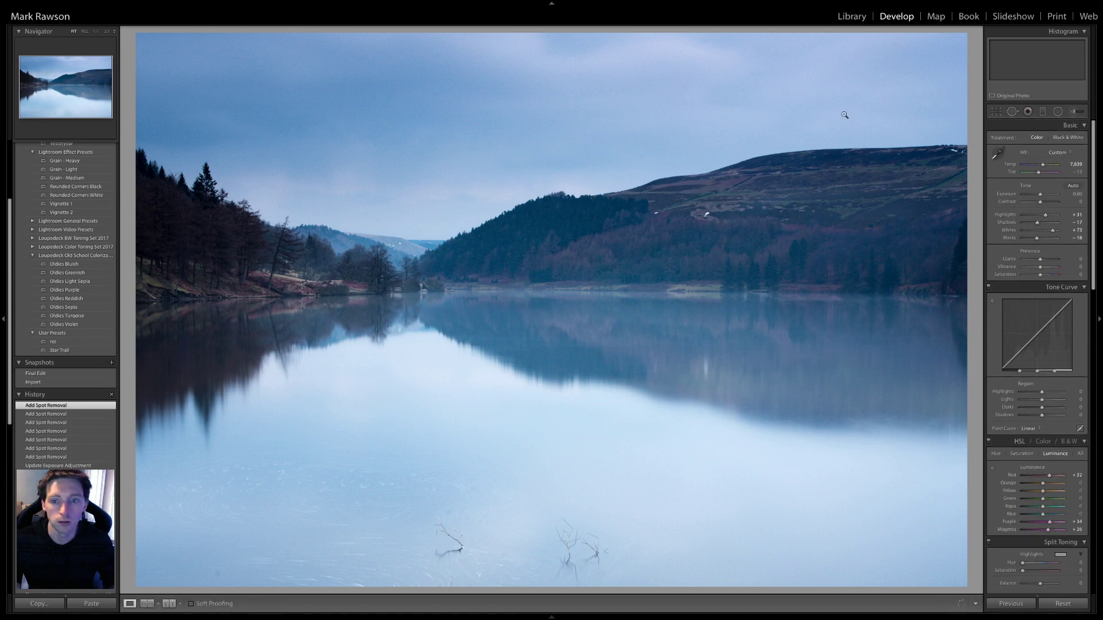
left_click(1012, 112)
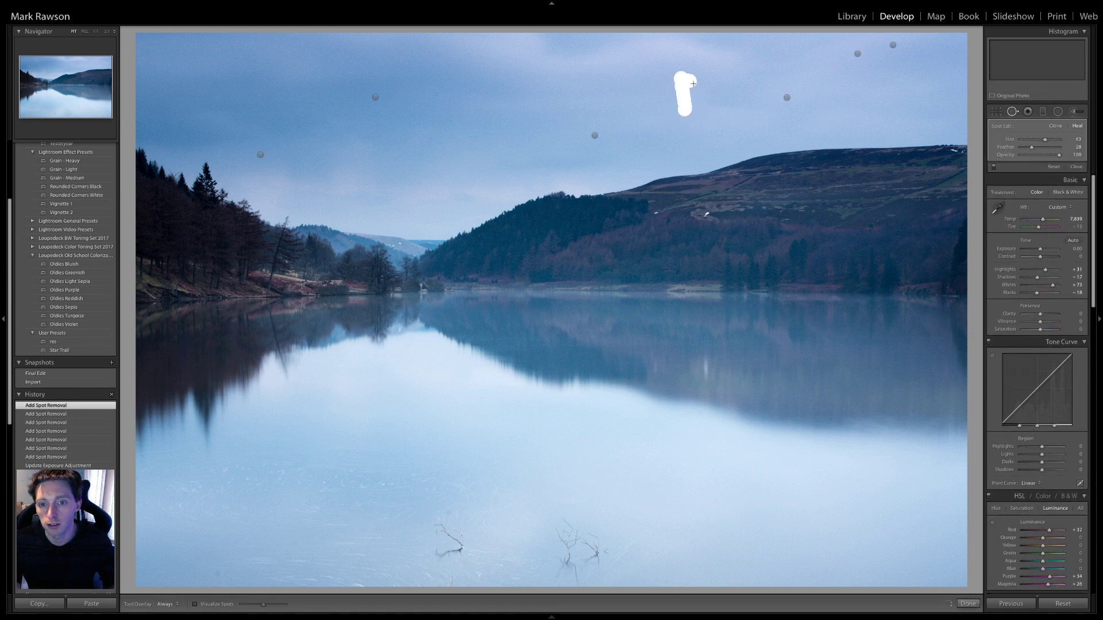
left_click(683, 89)
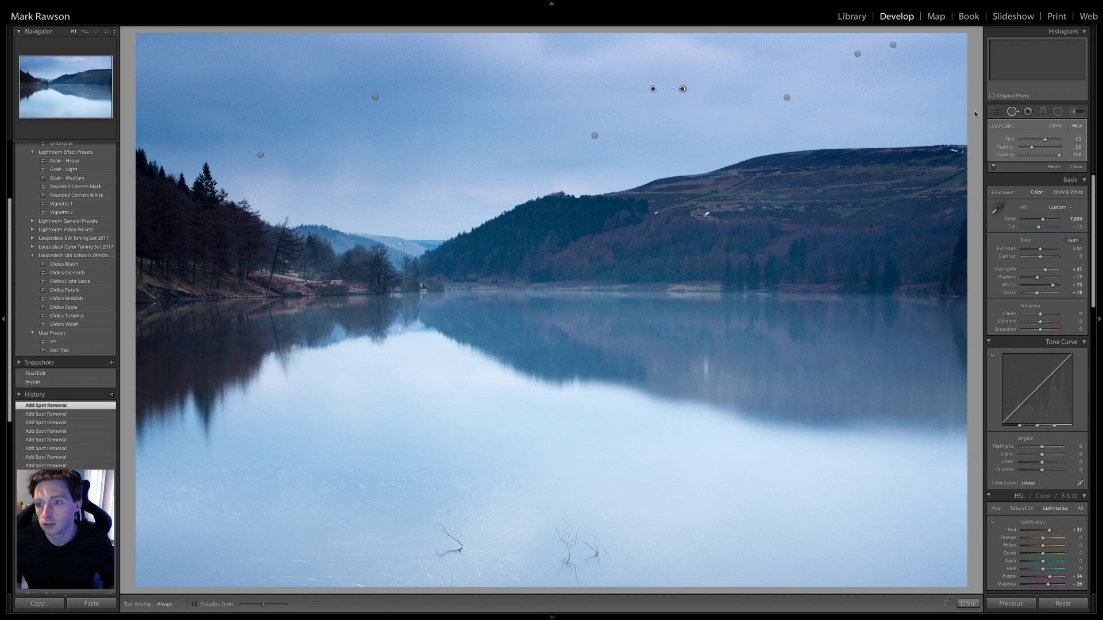
left_click(1012, 112)
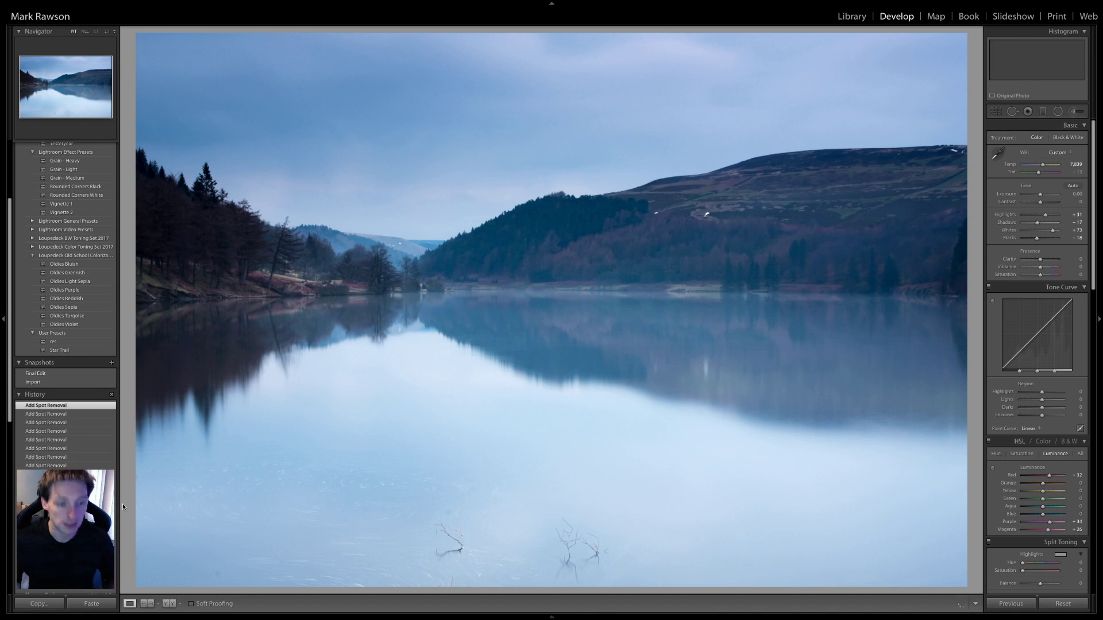
Step: View the Import snapshot's original look, then switch back to the Final snapshot
left_click(44, 384)
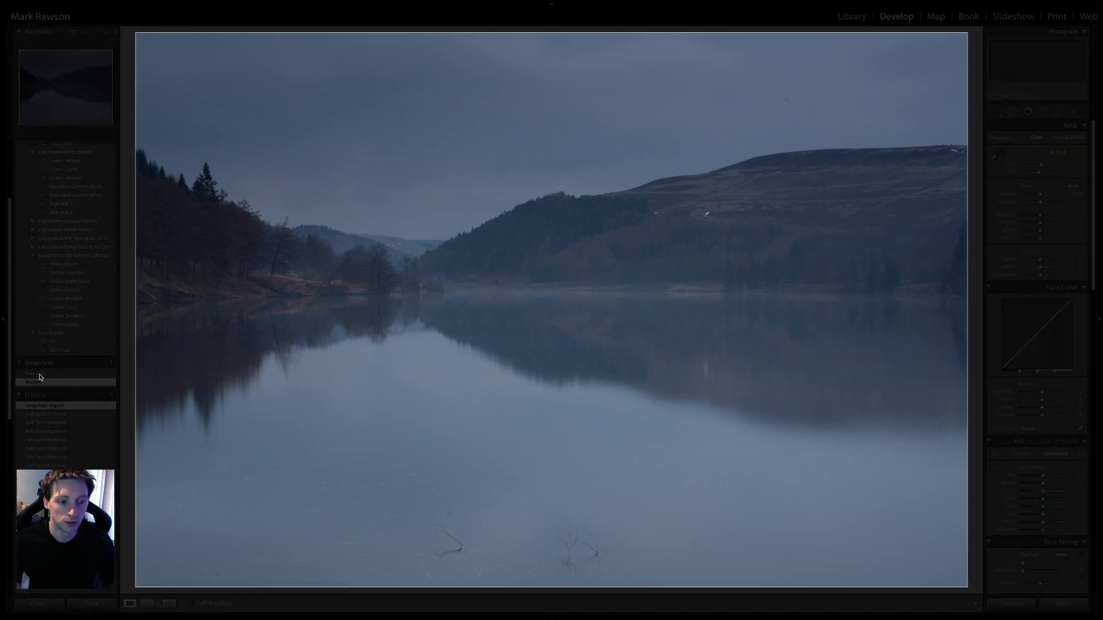
left_click(40, 375)
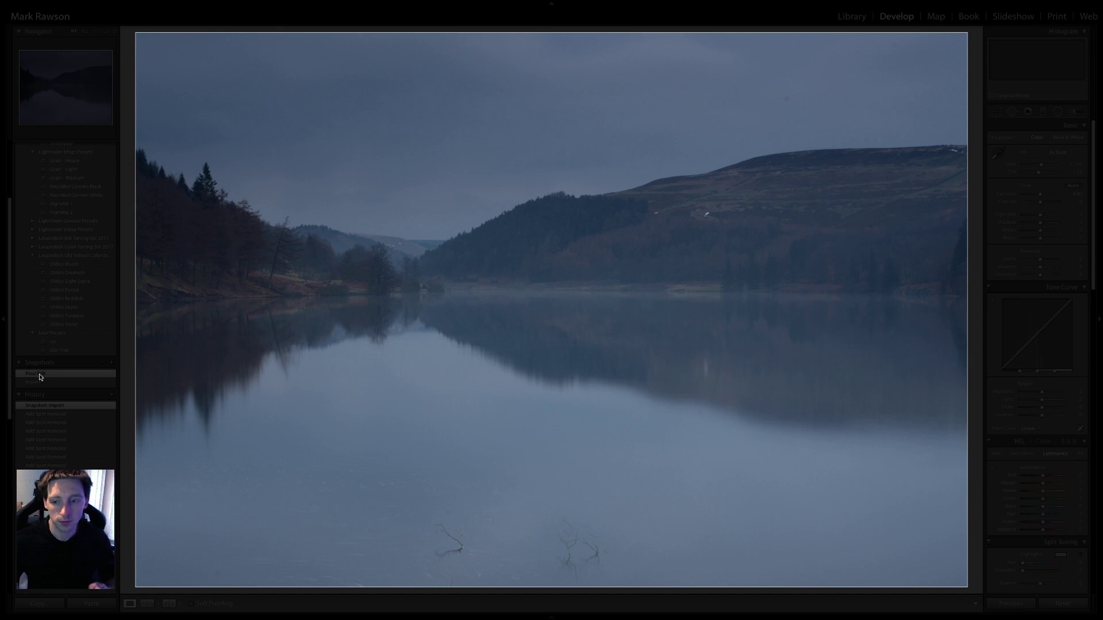